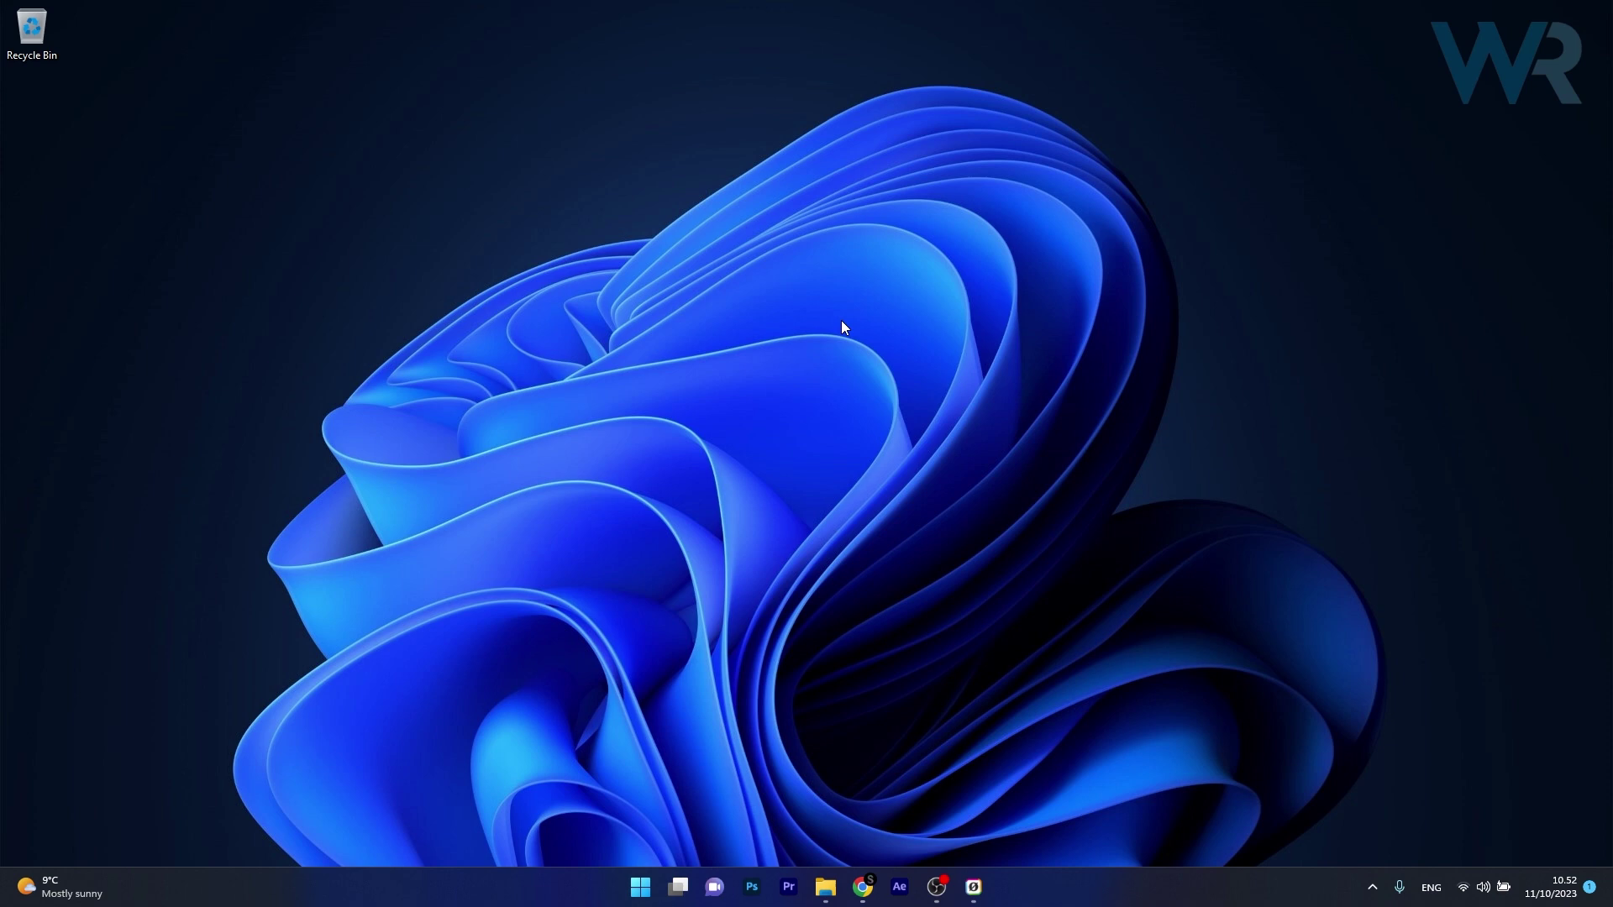
Step: Copy the Mods folder from Documents > Electronic Arts > Sims 4 into Electronic Arts
click(826, 885)
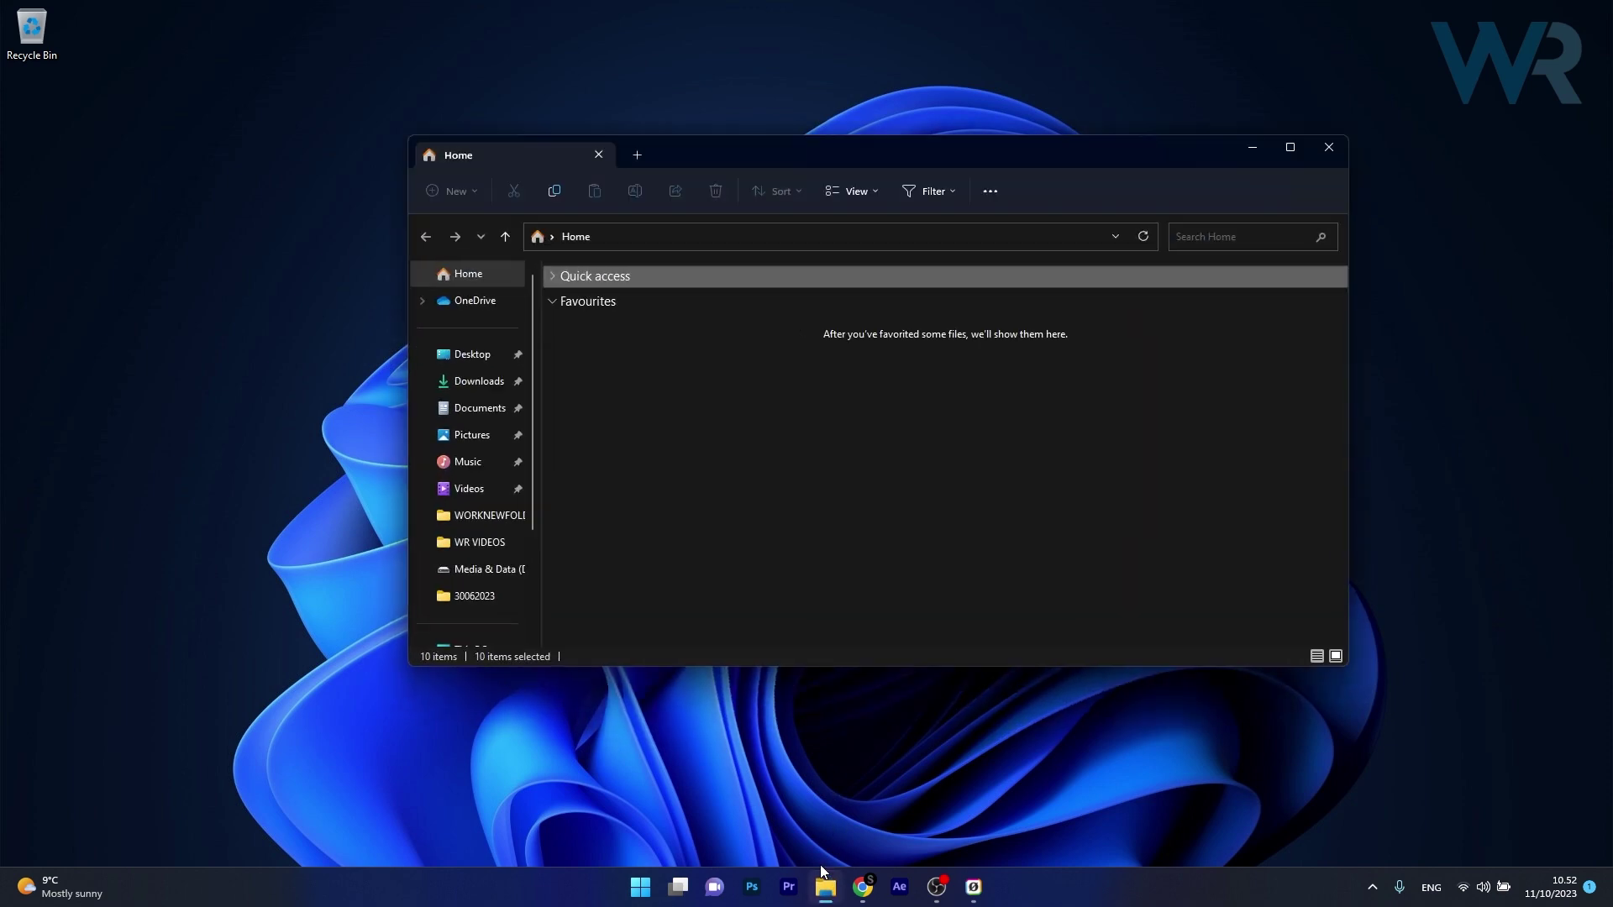
click(468, 410)
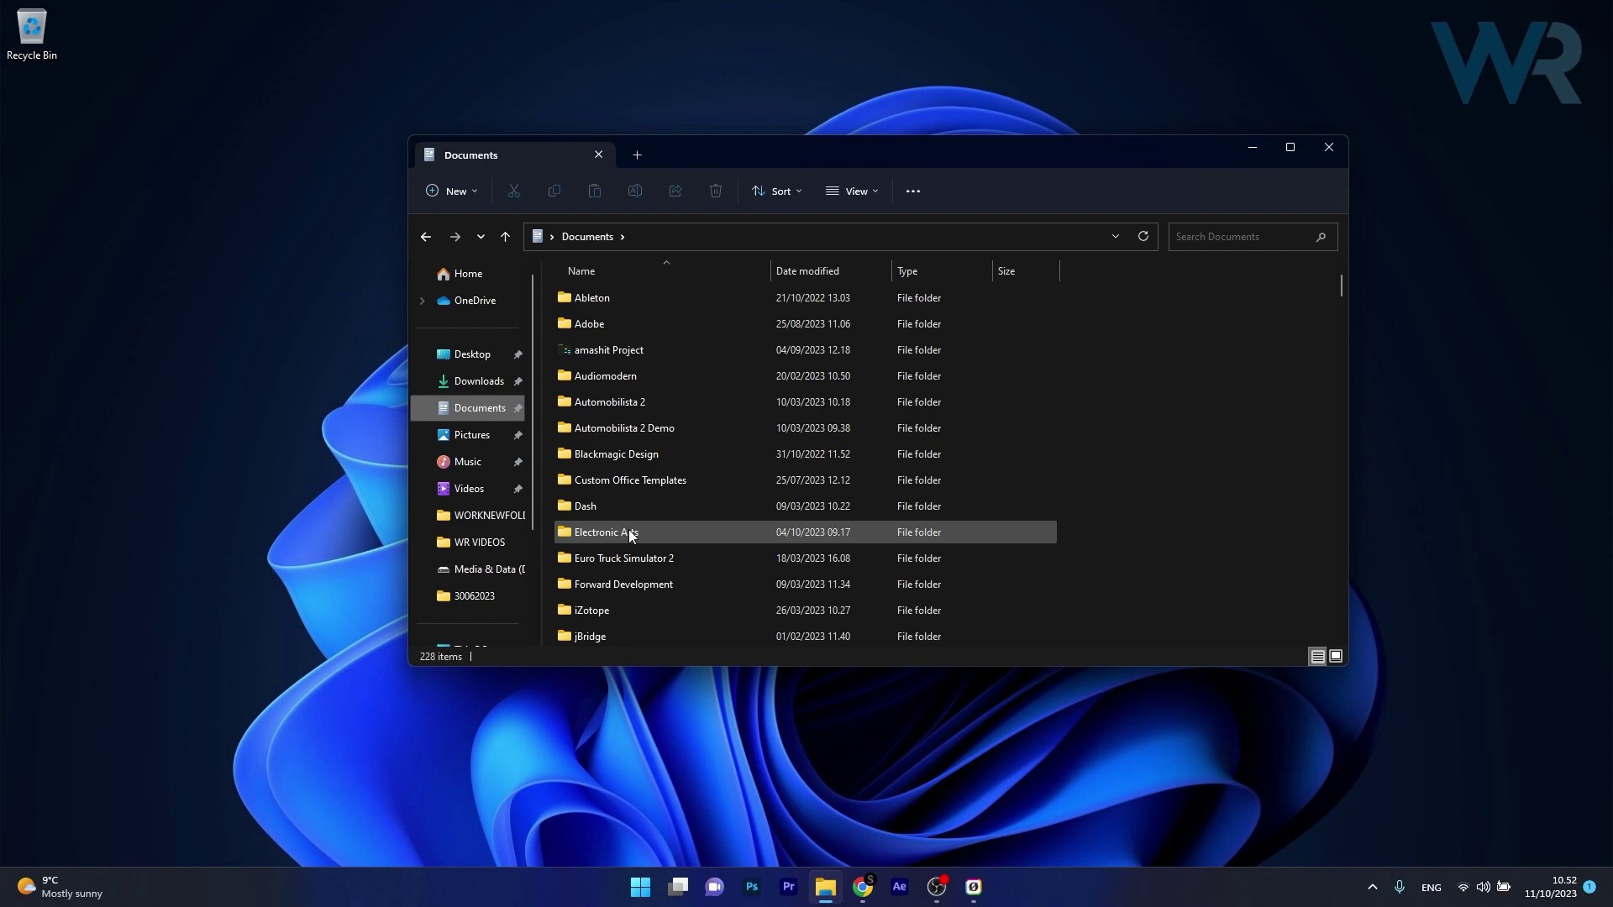
double_click(651, 531)
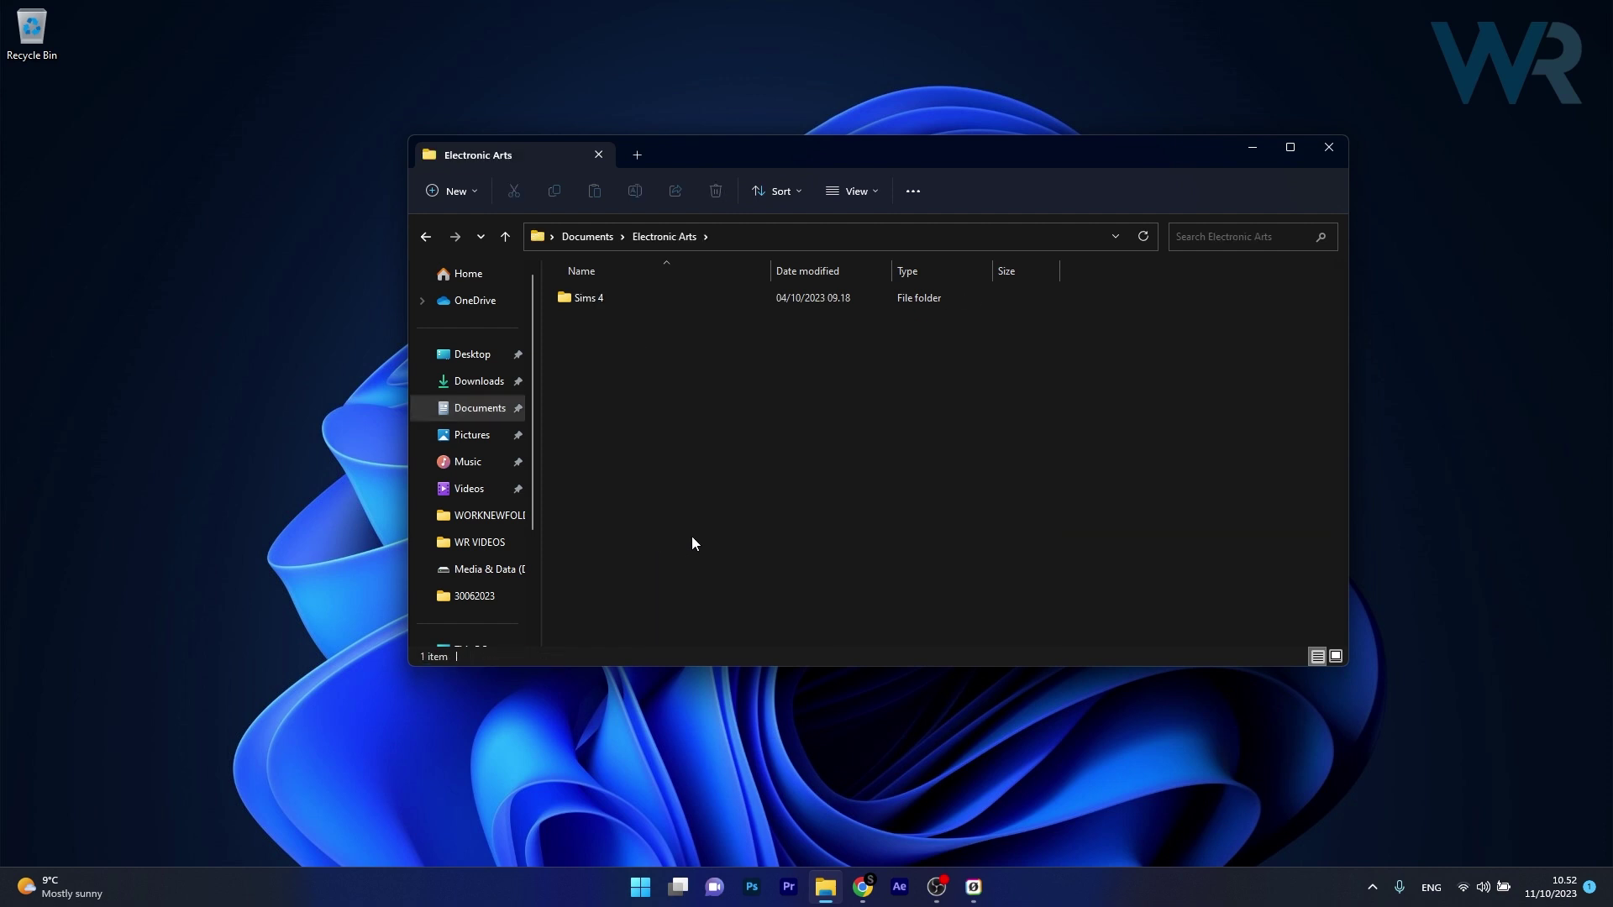
double_click(636, 296)
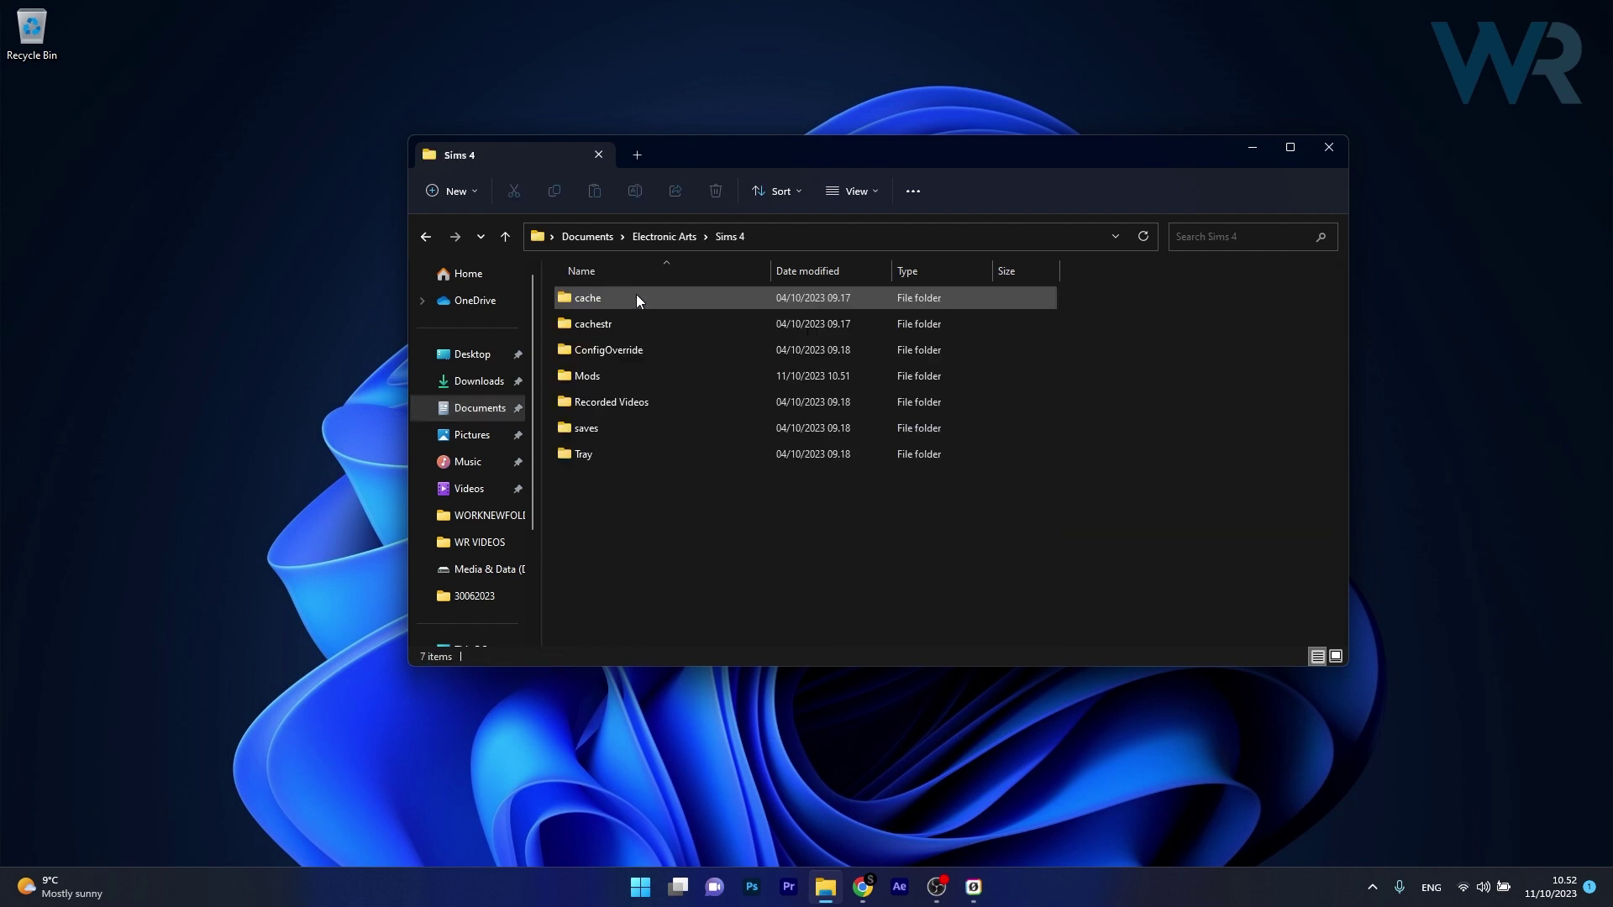
click(610, 376)
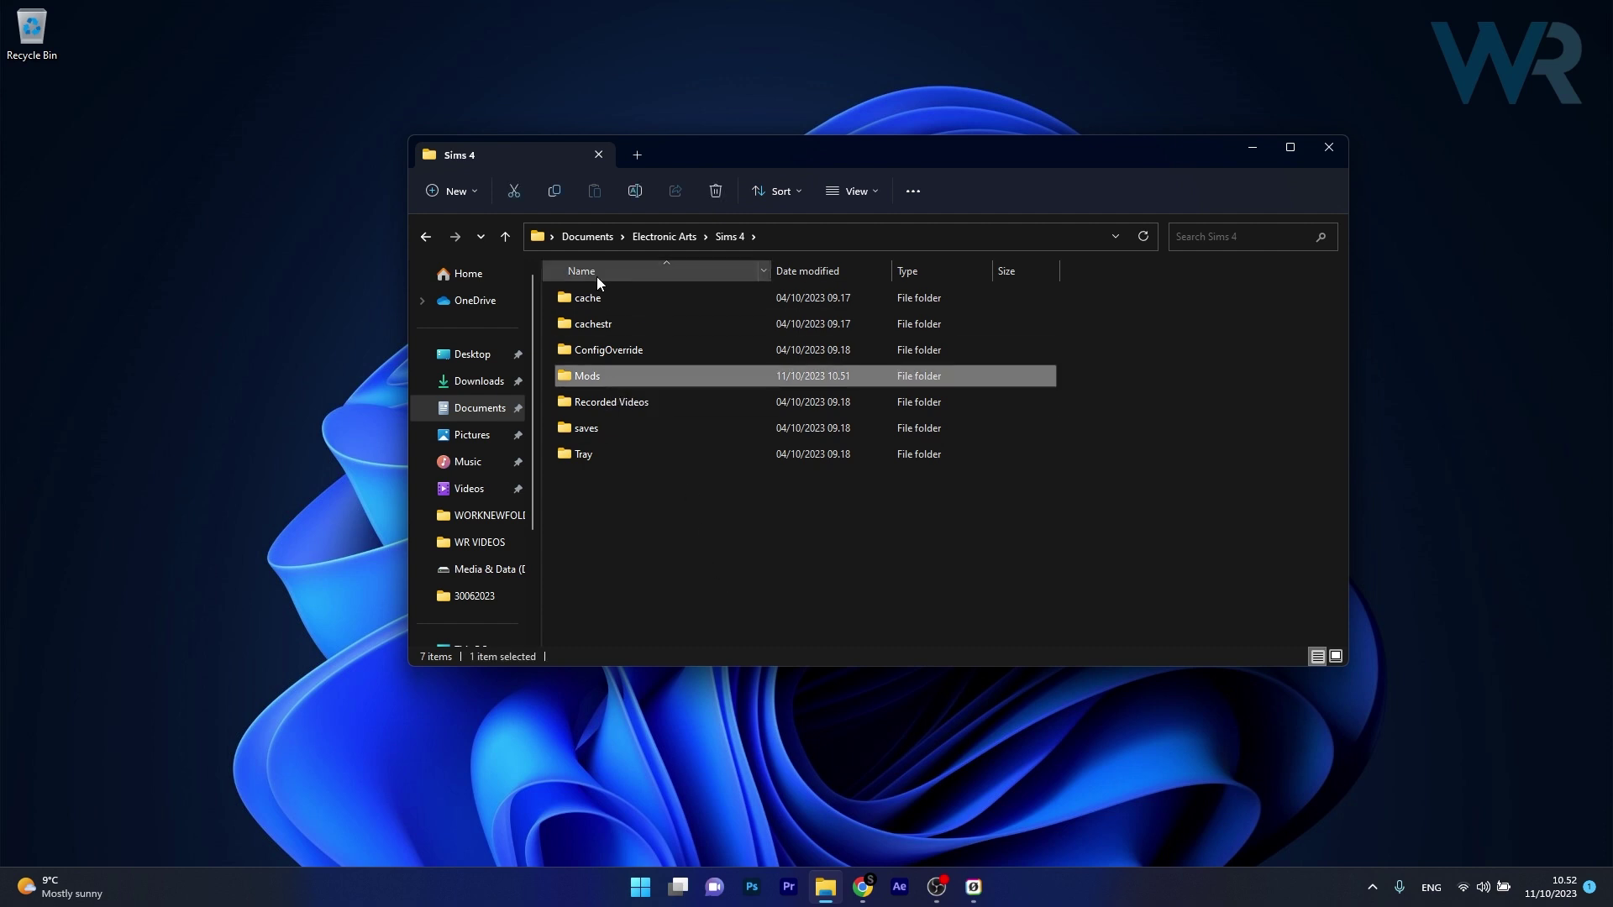
click(505, 236)
click(685, 401)
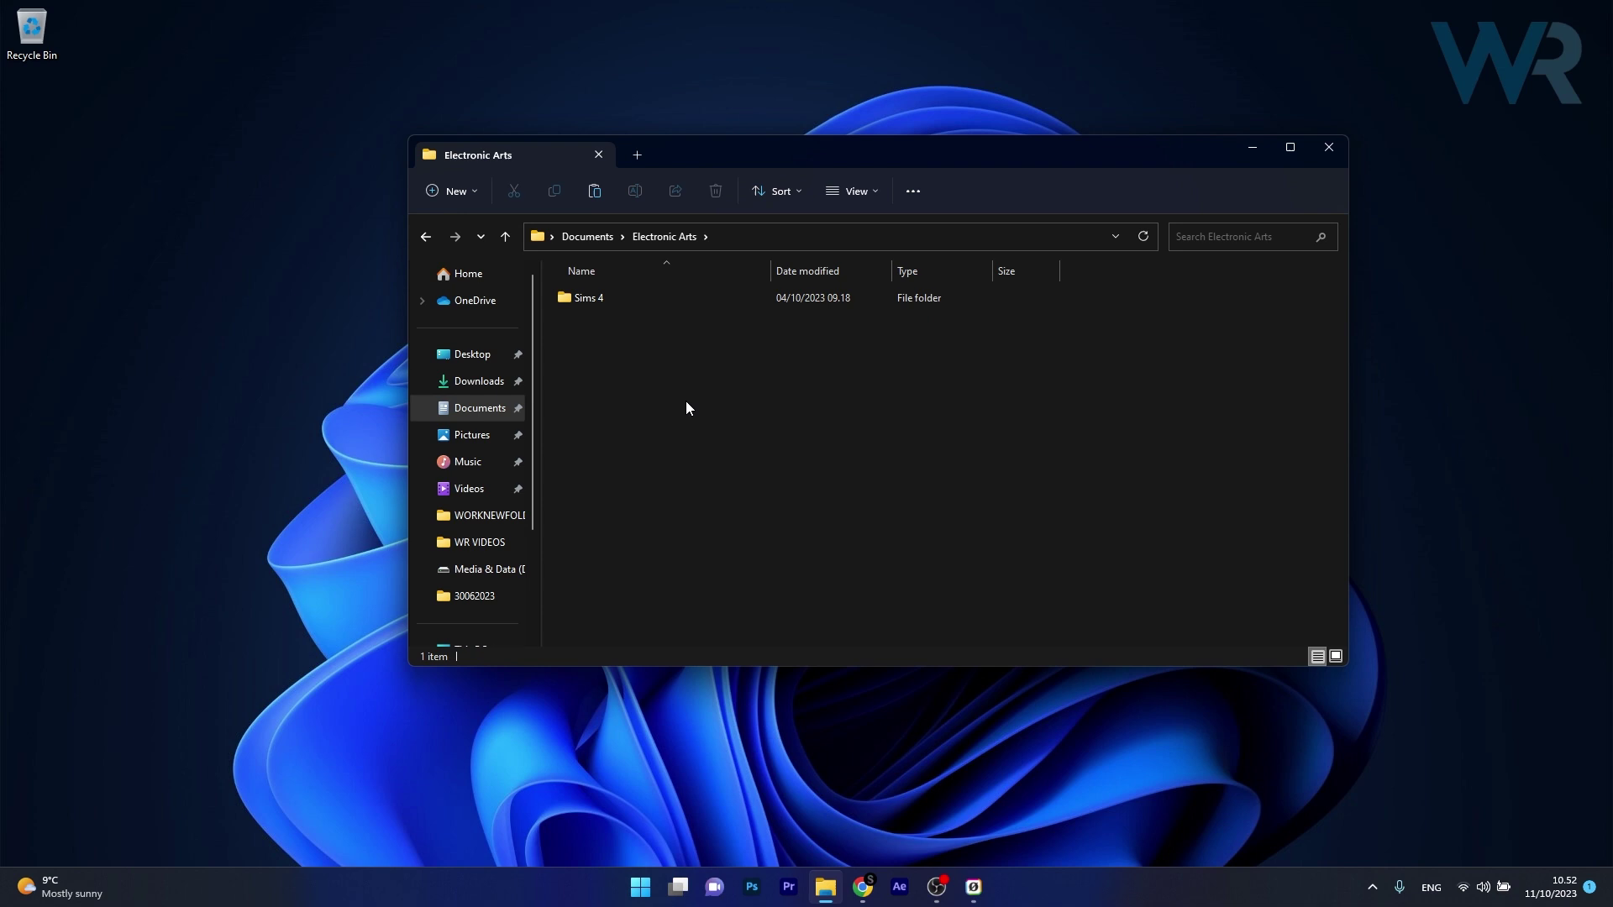
key(ctrl+v)
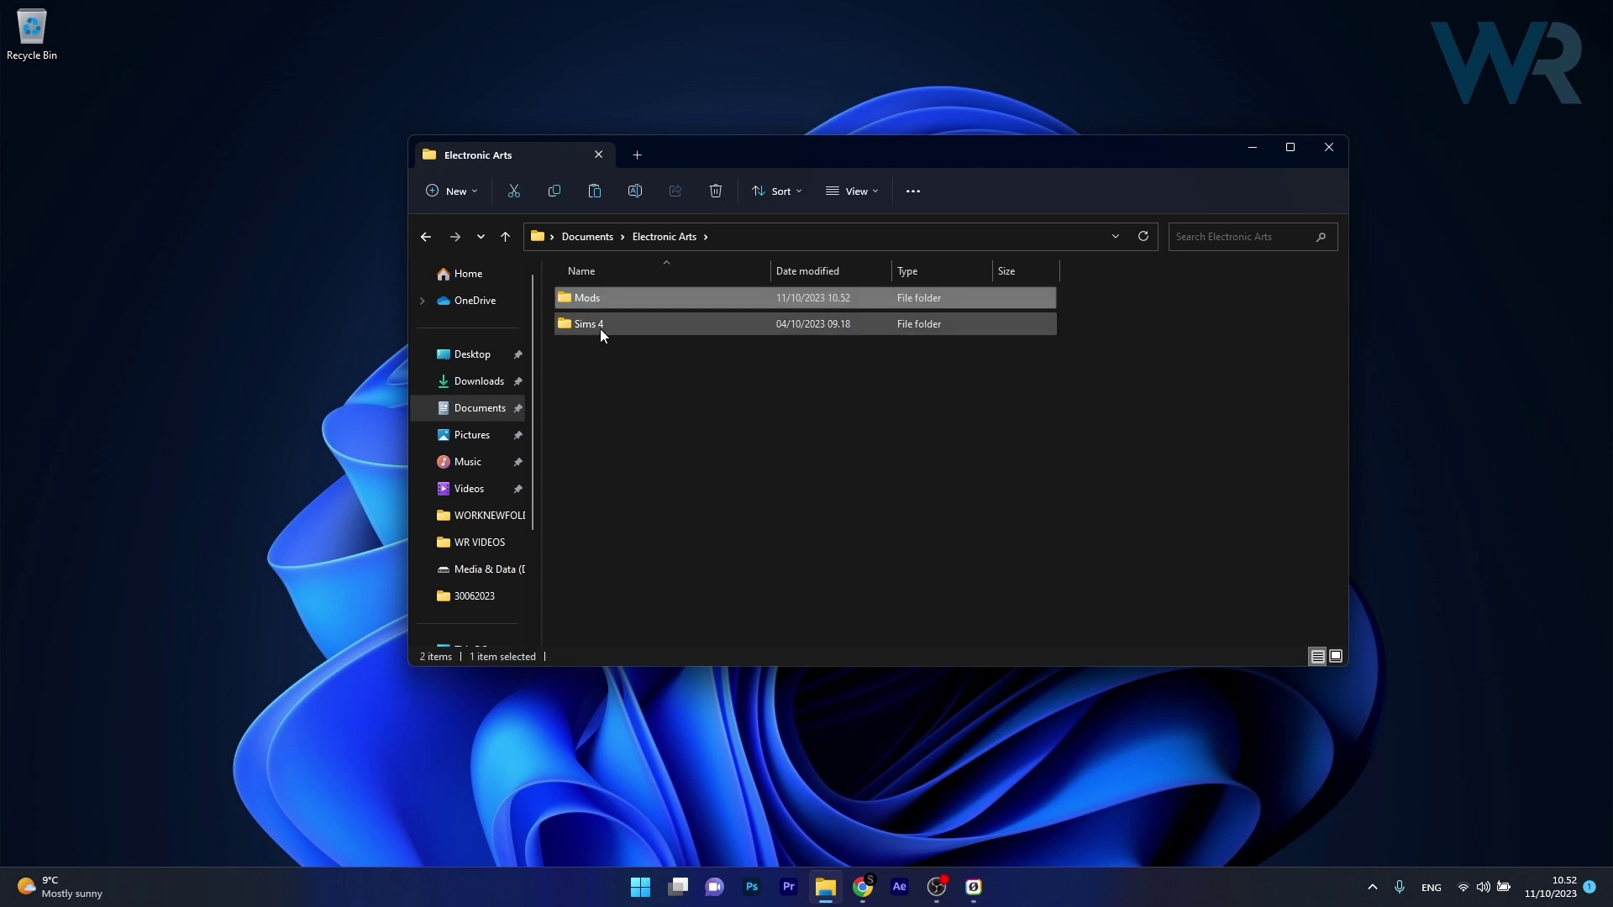
Step: Permanently delete the original Mods folder inside Sims 4
double_click(600, 329)
click(666, 377)
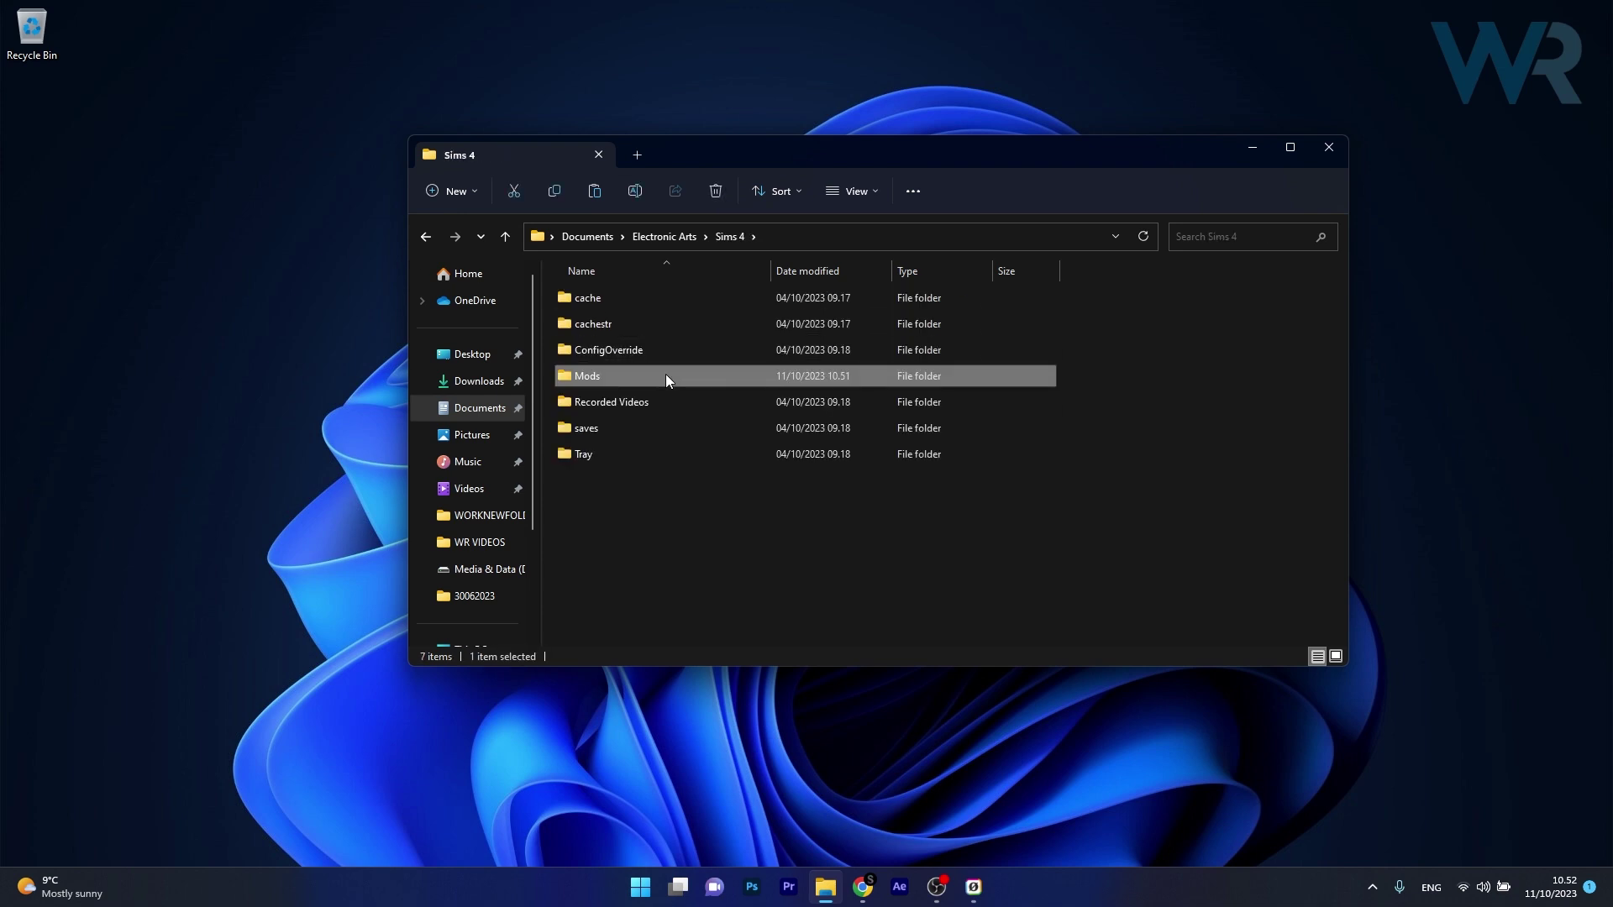
key(shift+Delete)
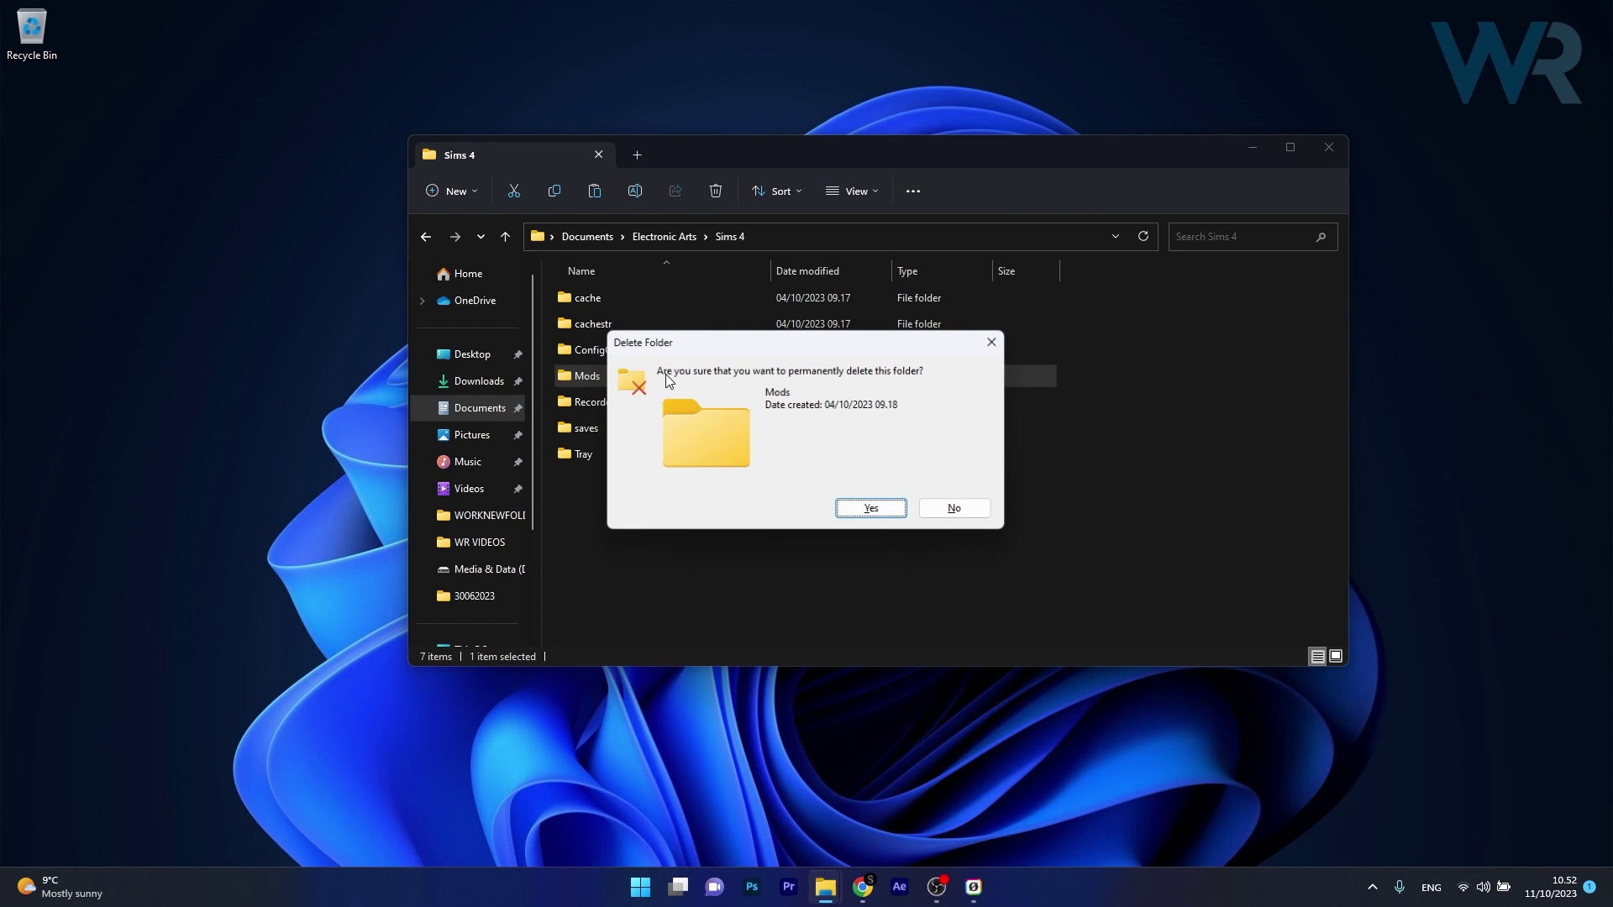
click(871, 513)
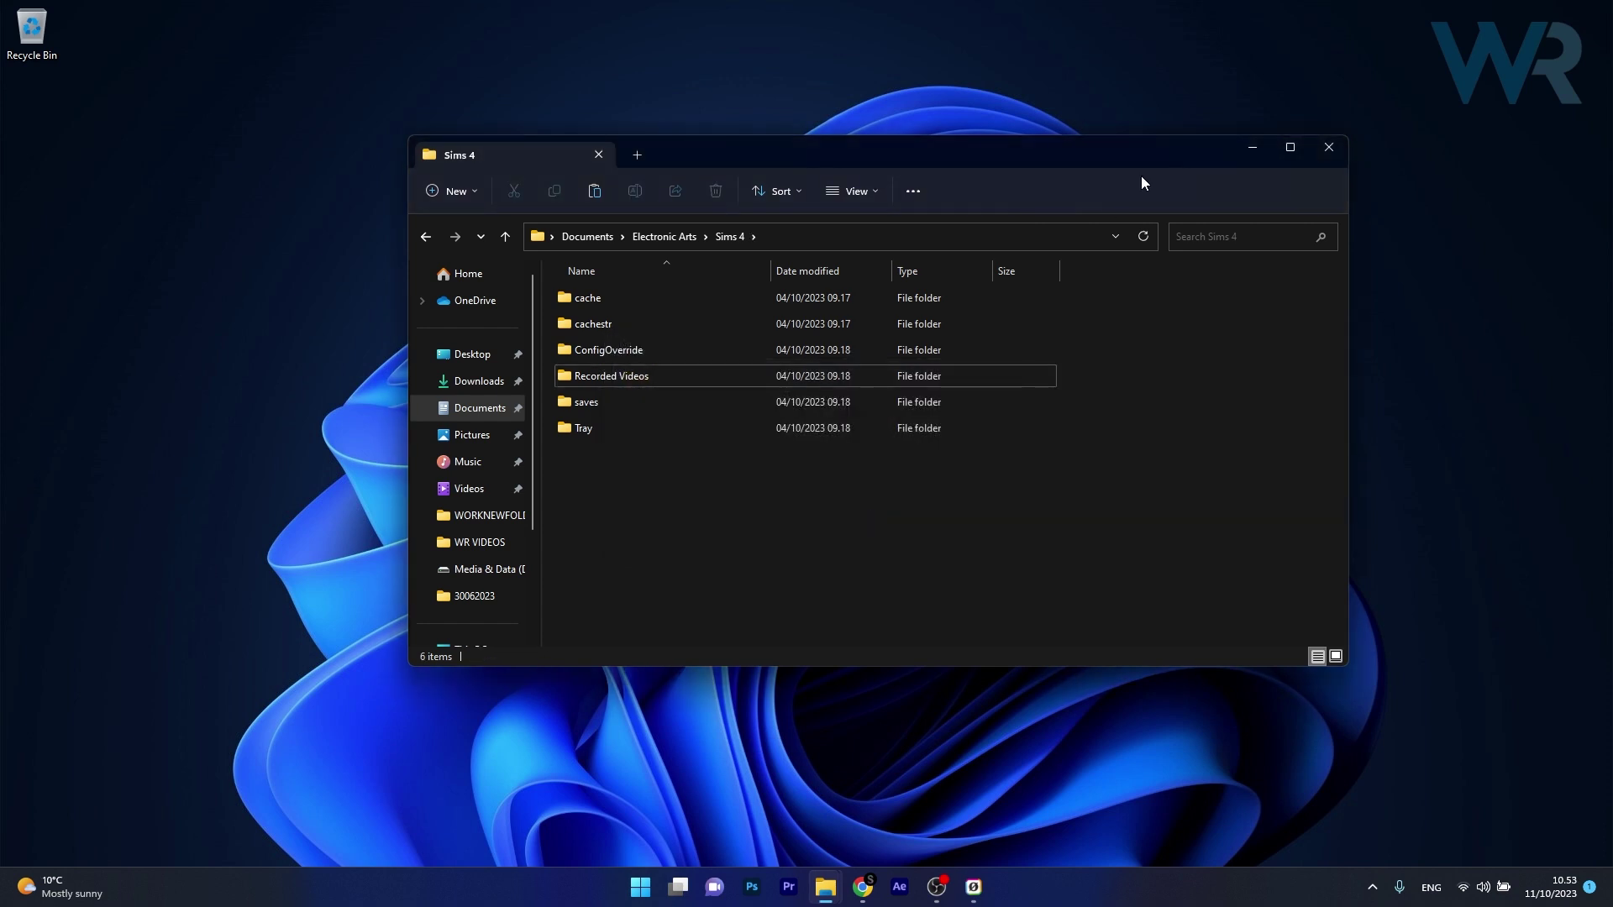
Step: Minimize the File Explorer window to show the desktop
click(1251, 149)
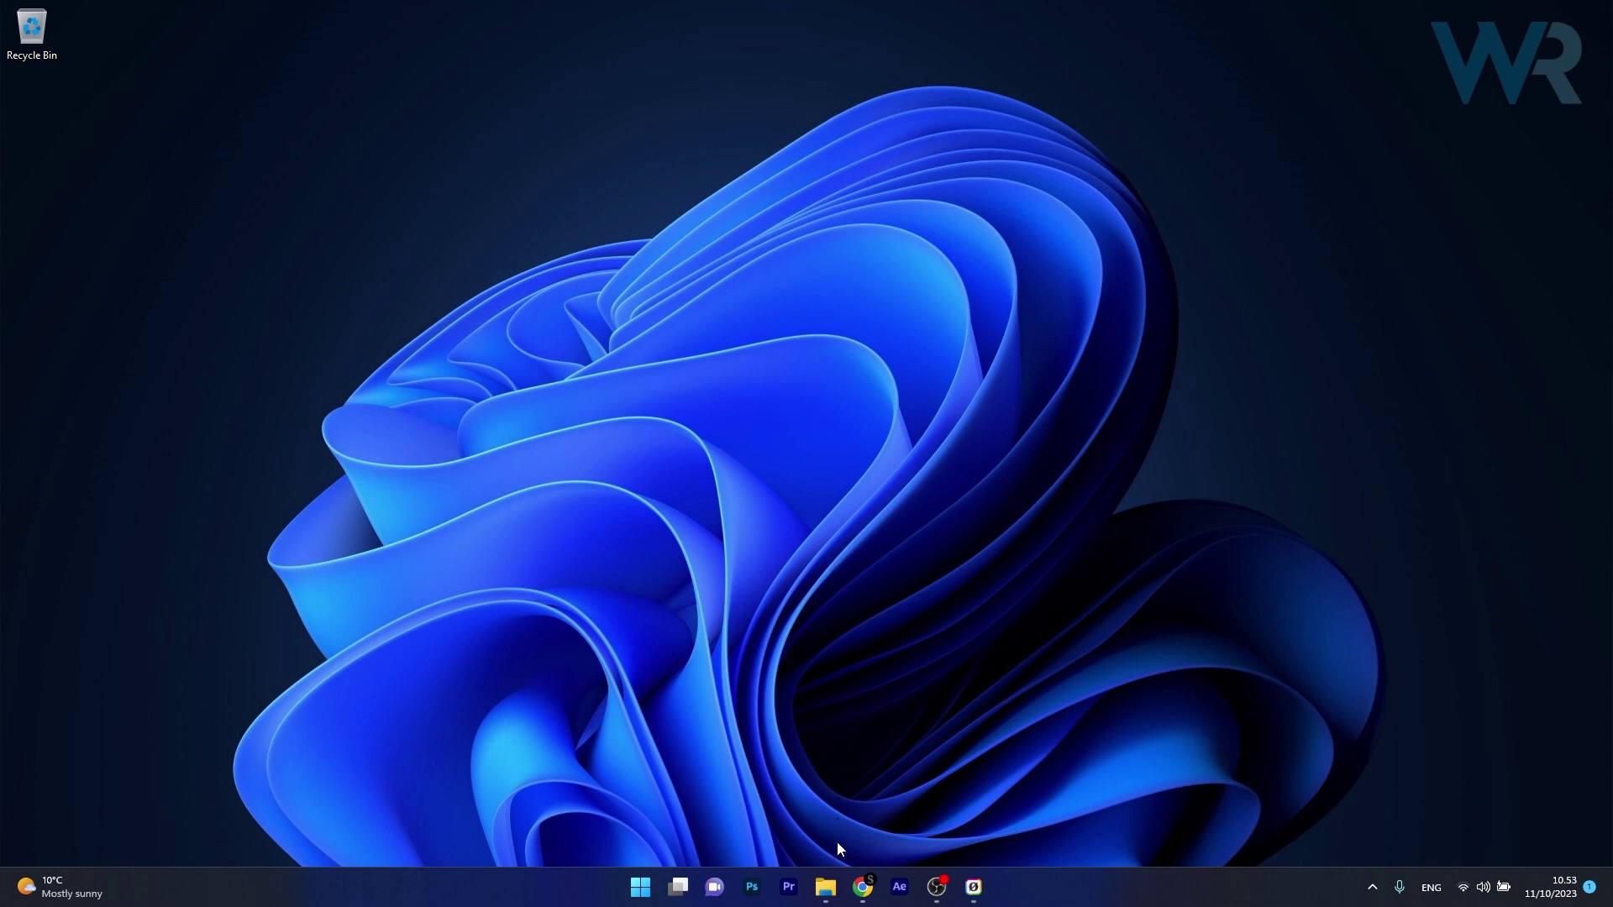
Step: Paste HOUSES MOD from the backup Mods into the new Sims 4 Mods folder, then close Explorer
click(825, 886)
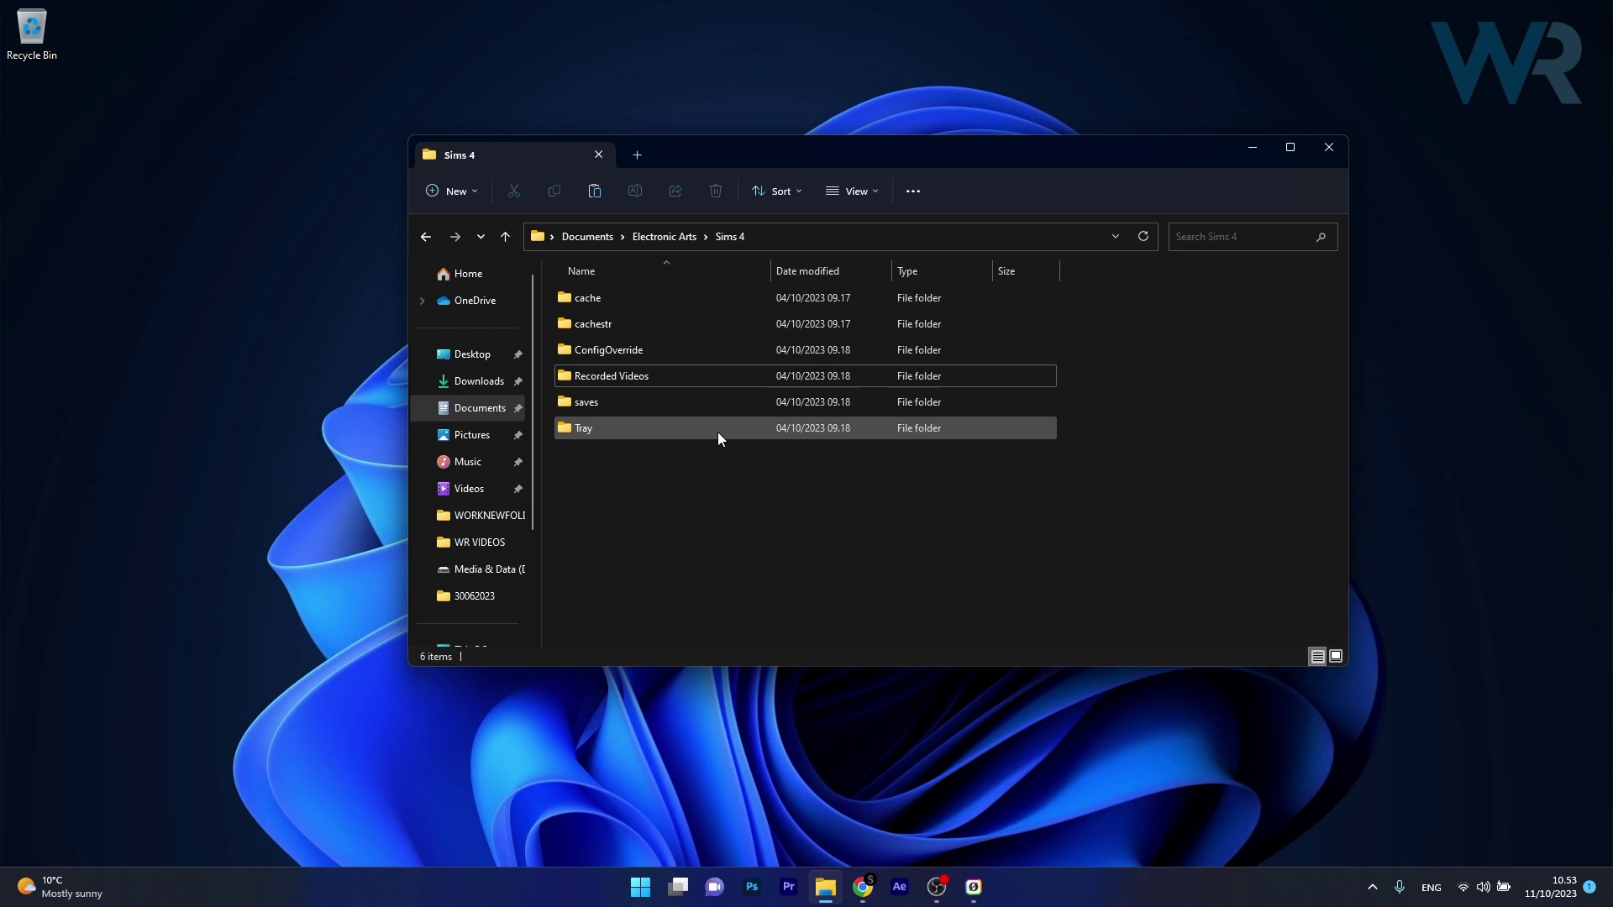
click(657, 230)
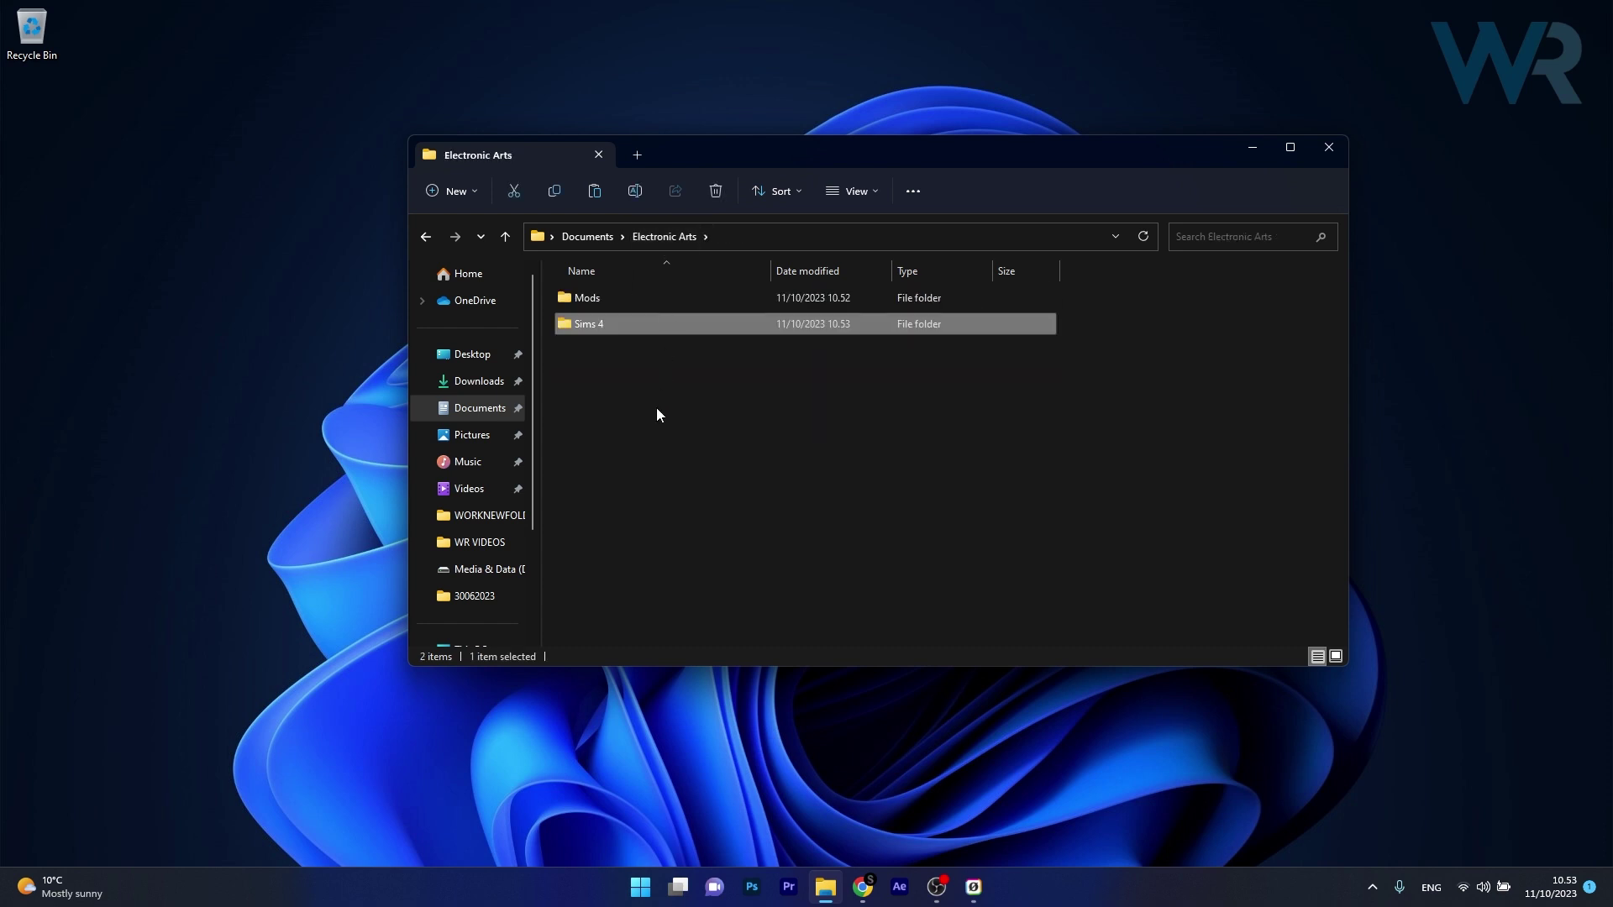
double_click(609, 297)
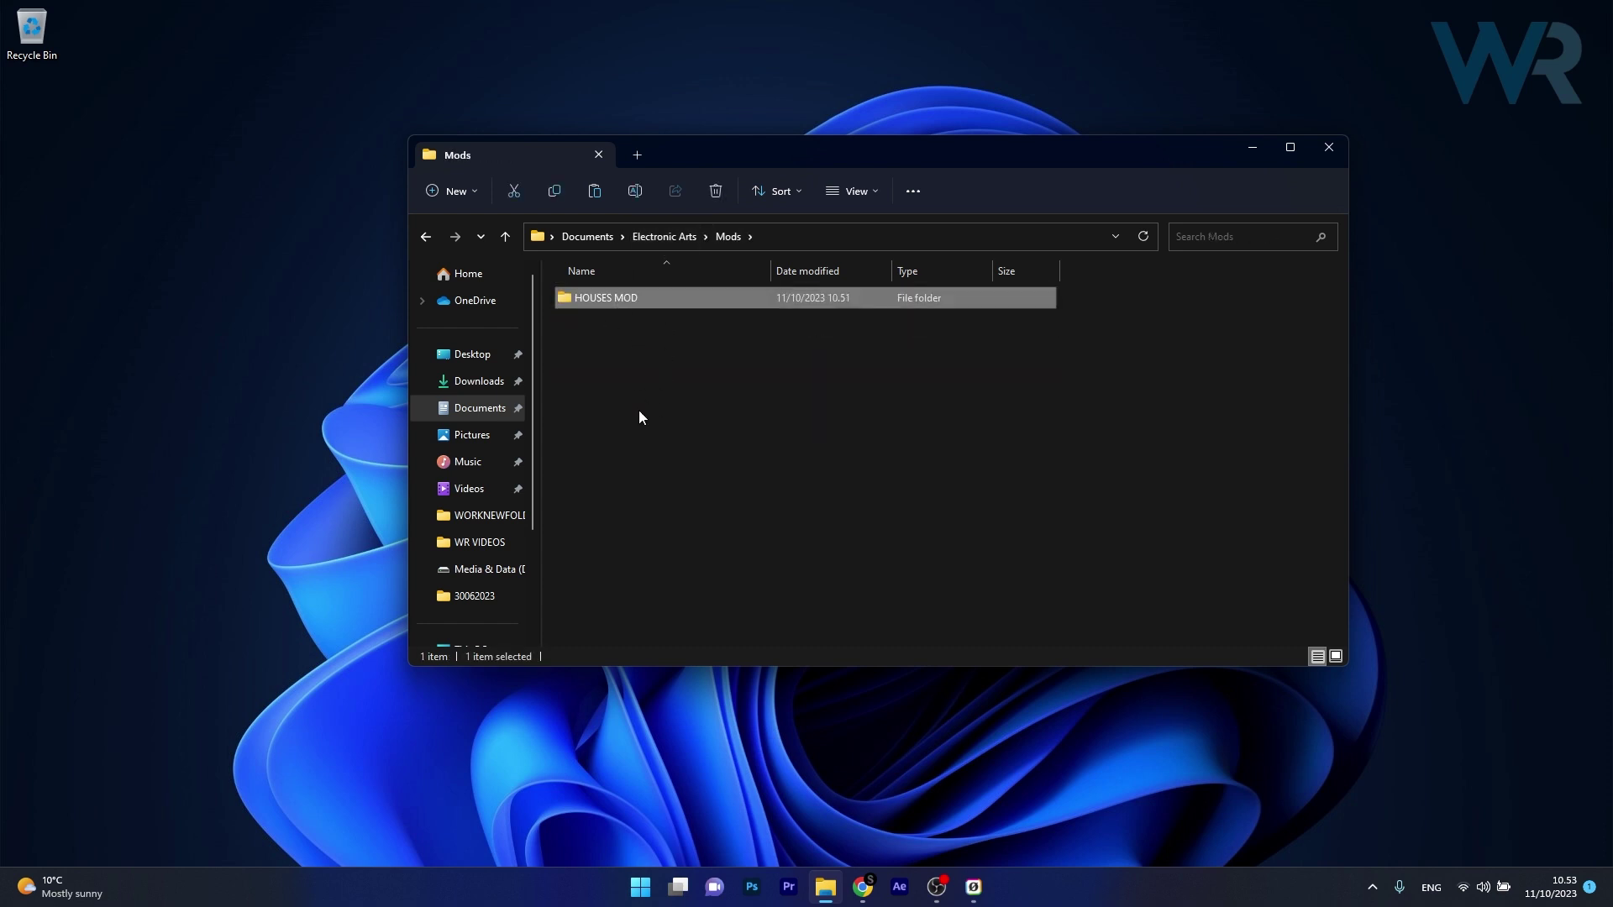
click(504, 235)
double_click(623, 324)
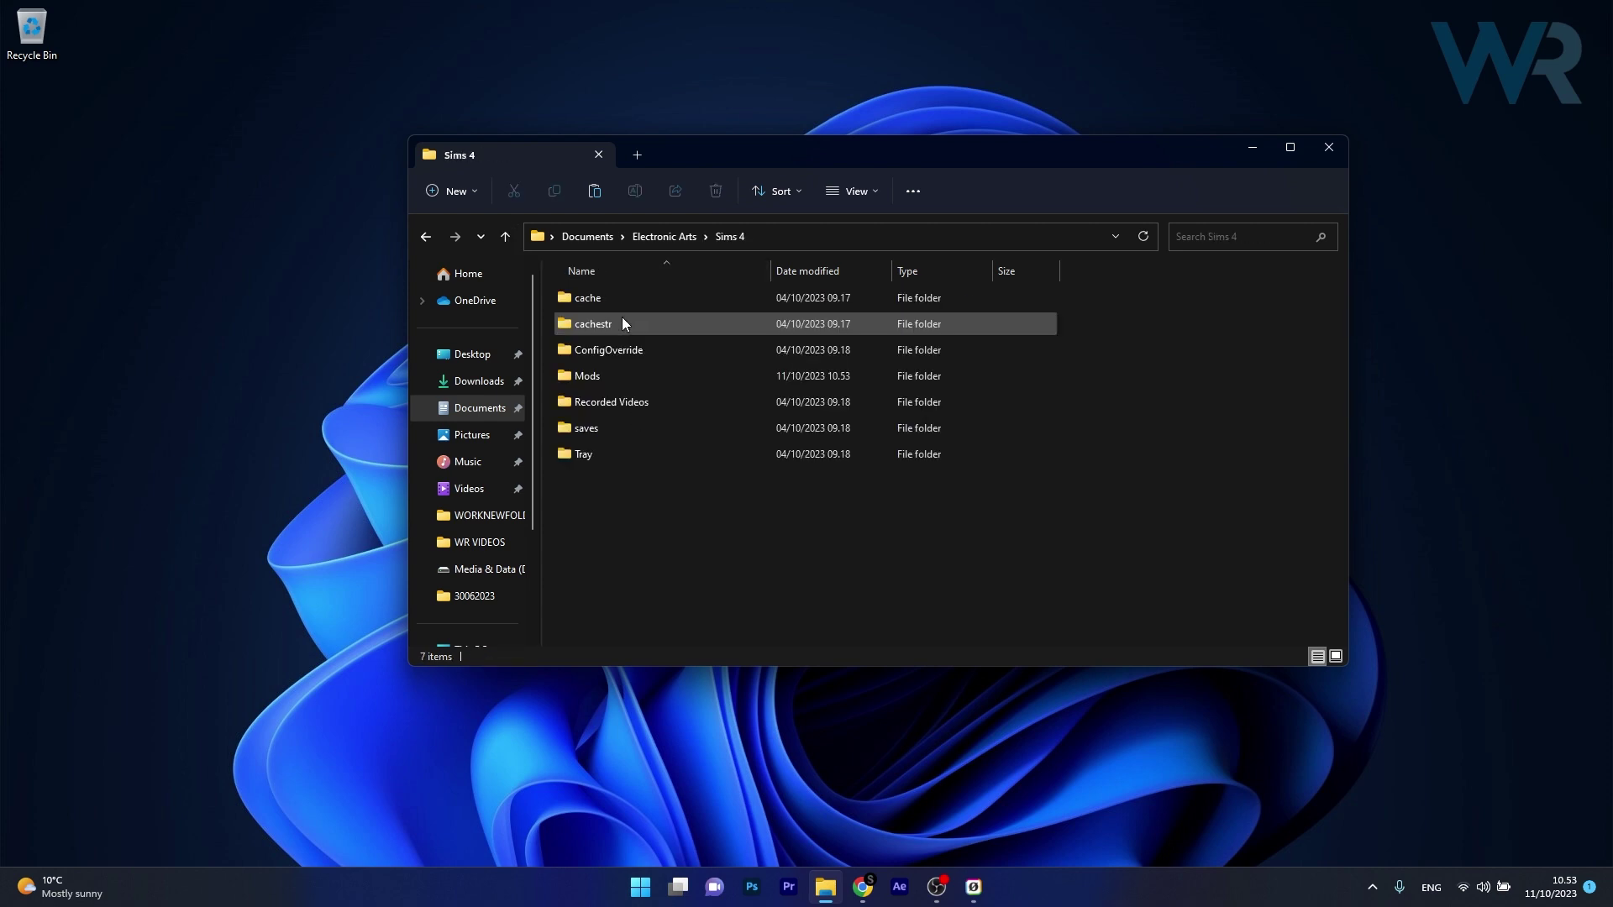
double_click(622, 378)
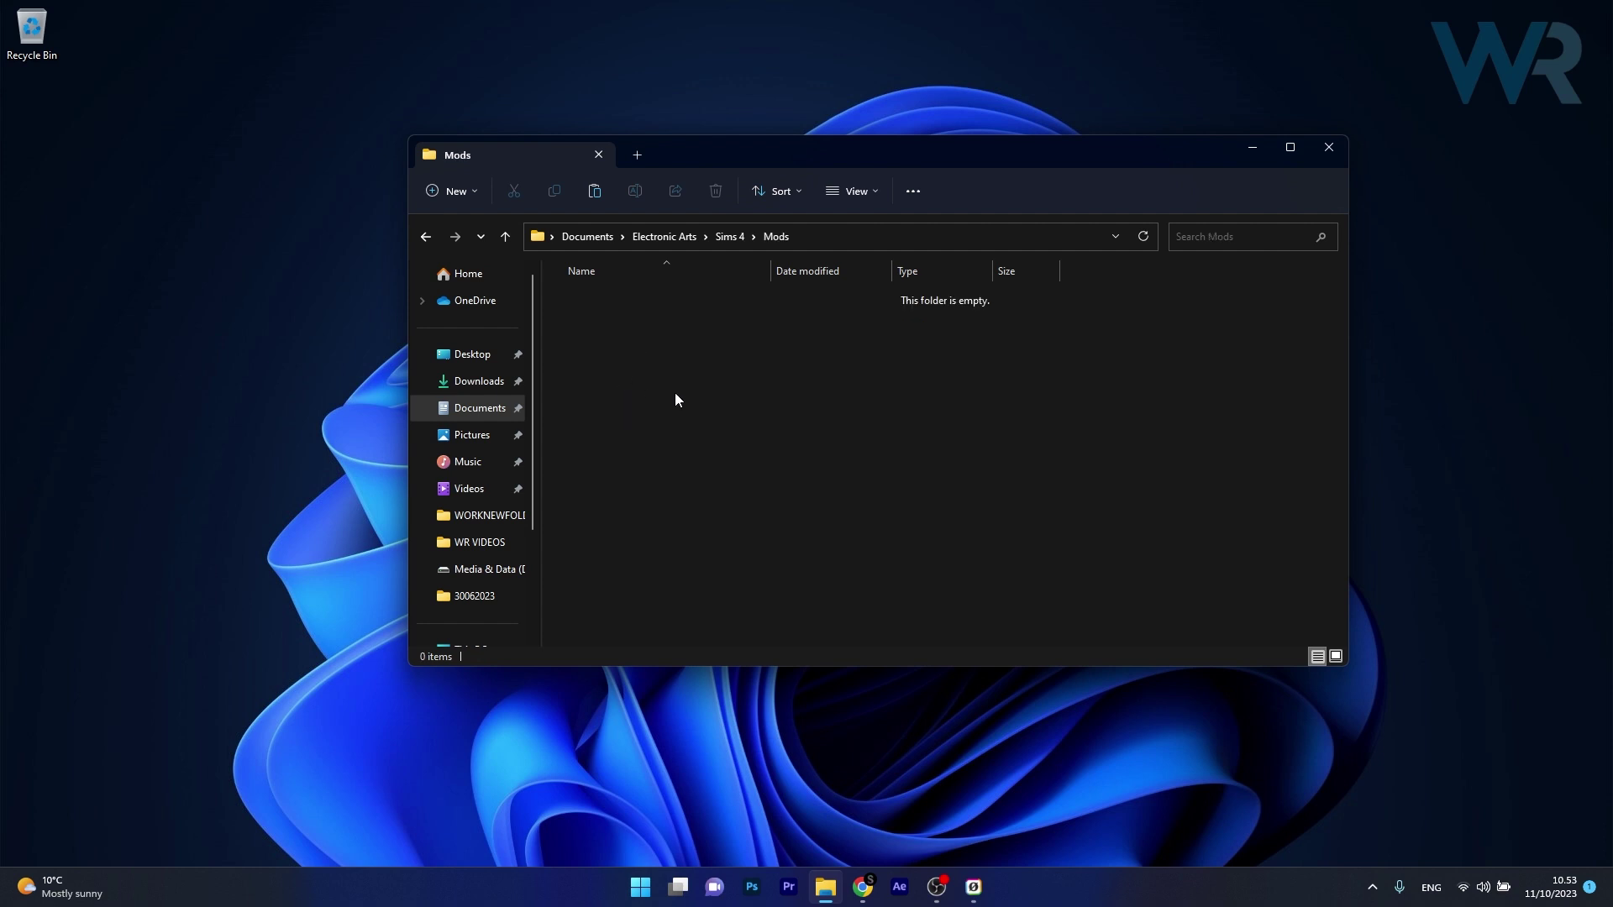
key(ctrl+v)
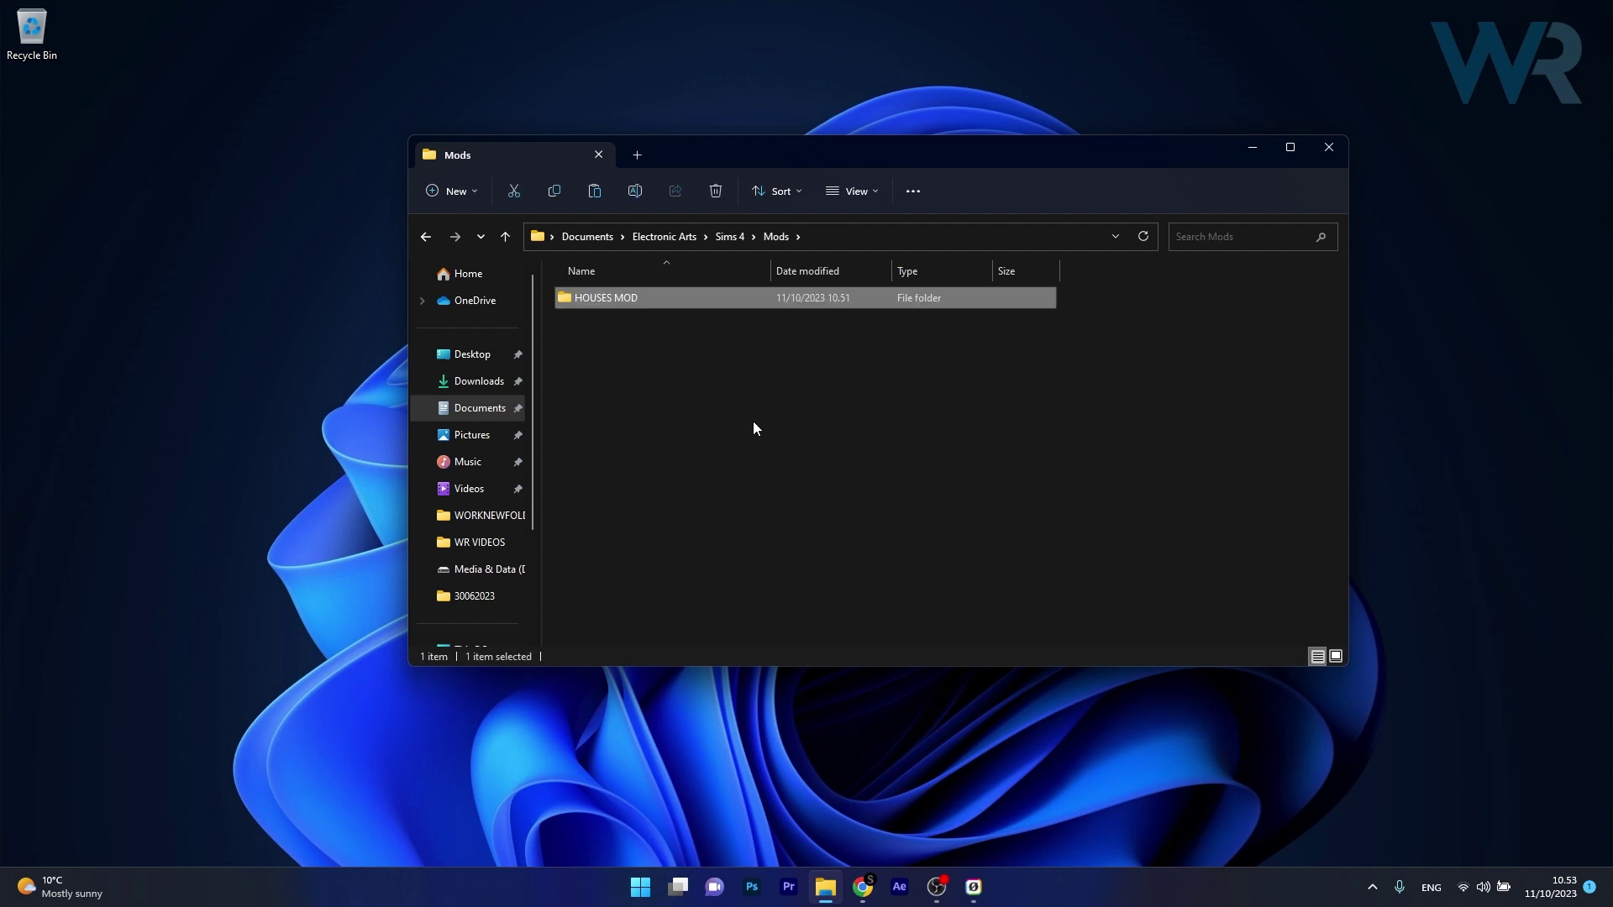
click(753, 421)
click(1334, 145)
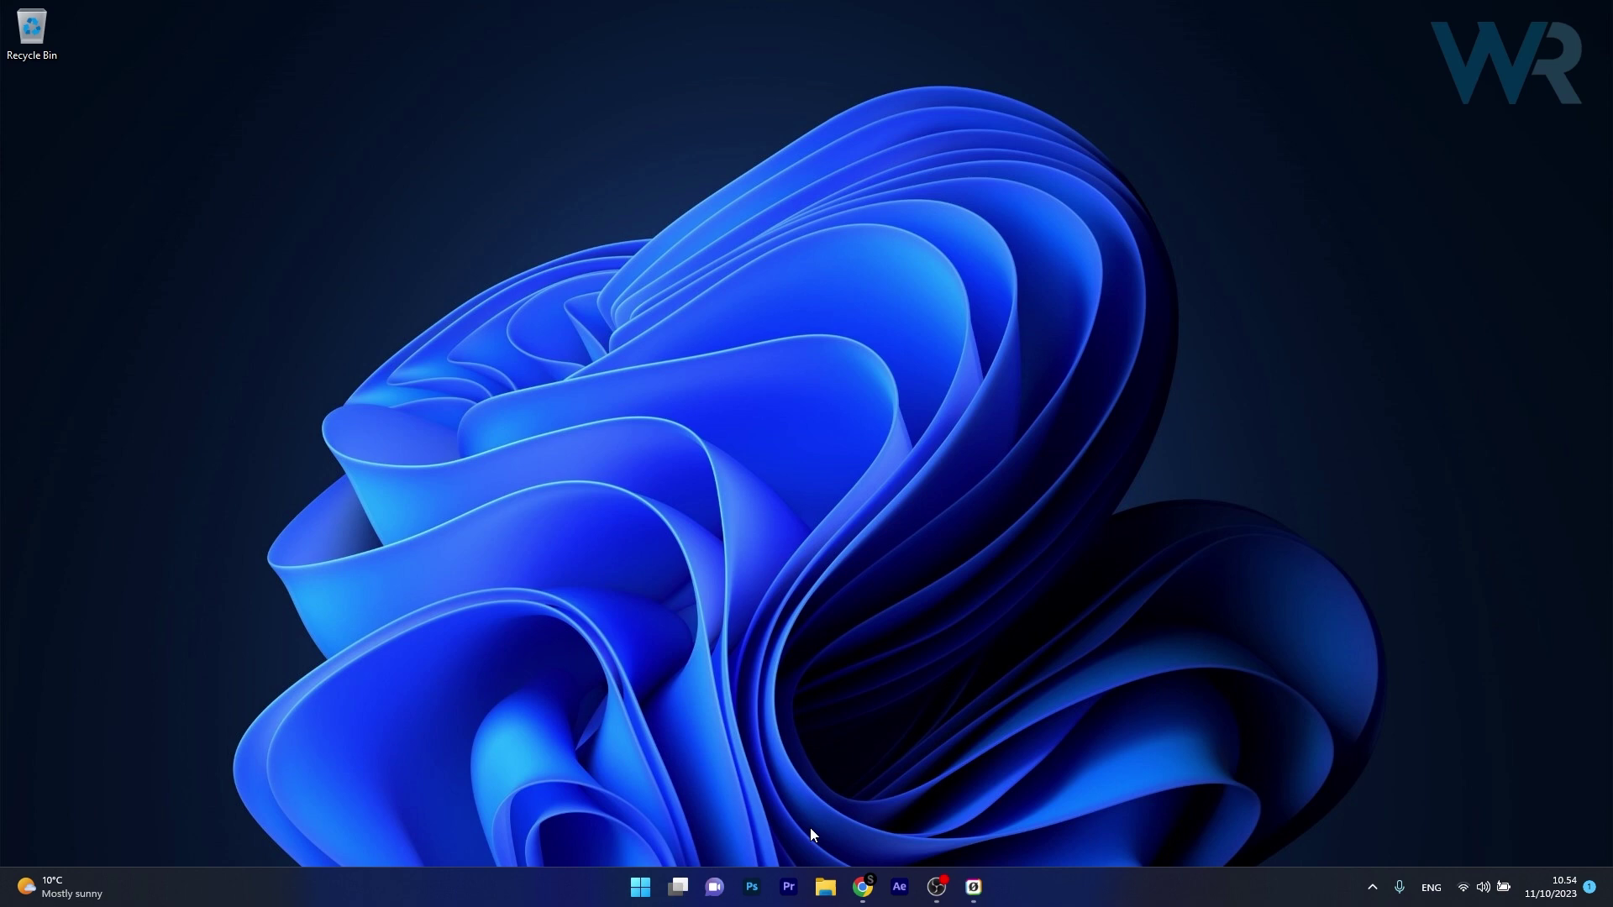
Step: Browse to C:\Users\<user profile>\AppData\Local in a new Explorer window
click(825, 886)
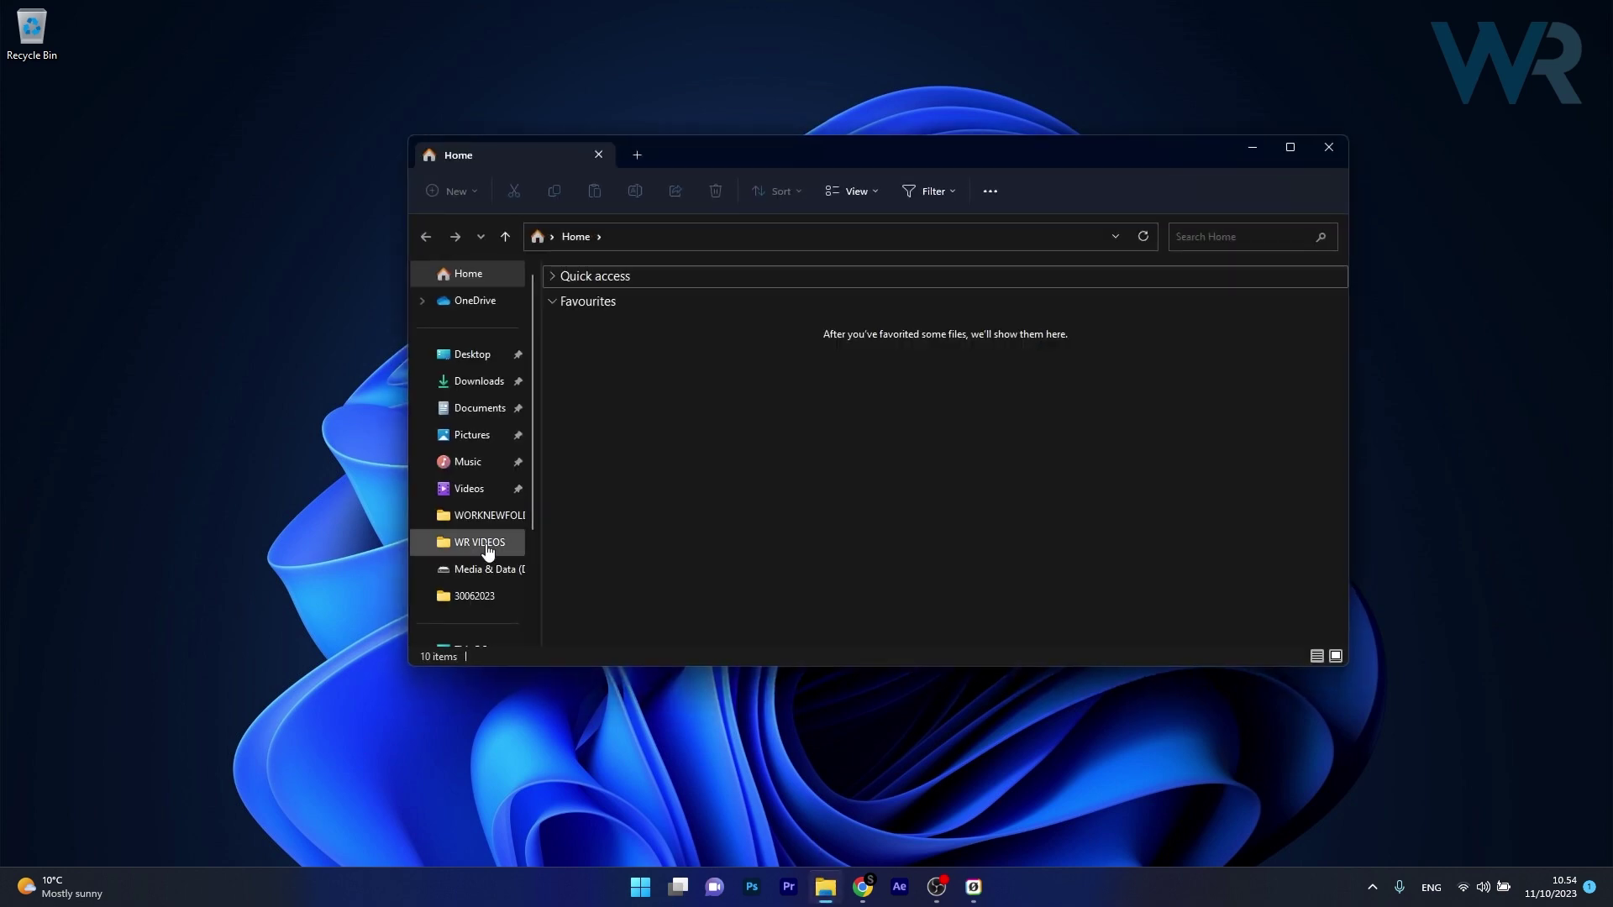
drag(528, 484, 531, 570)
click(489, 542)
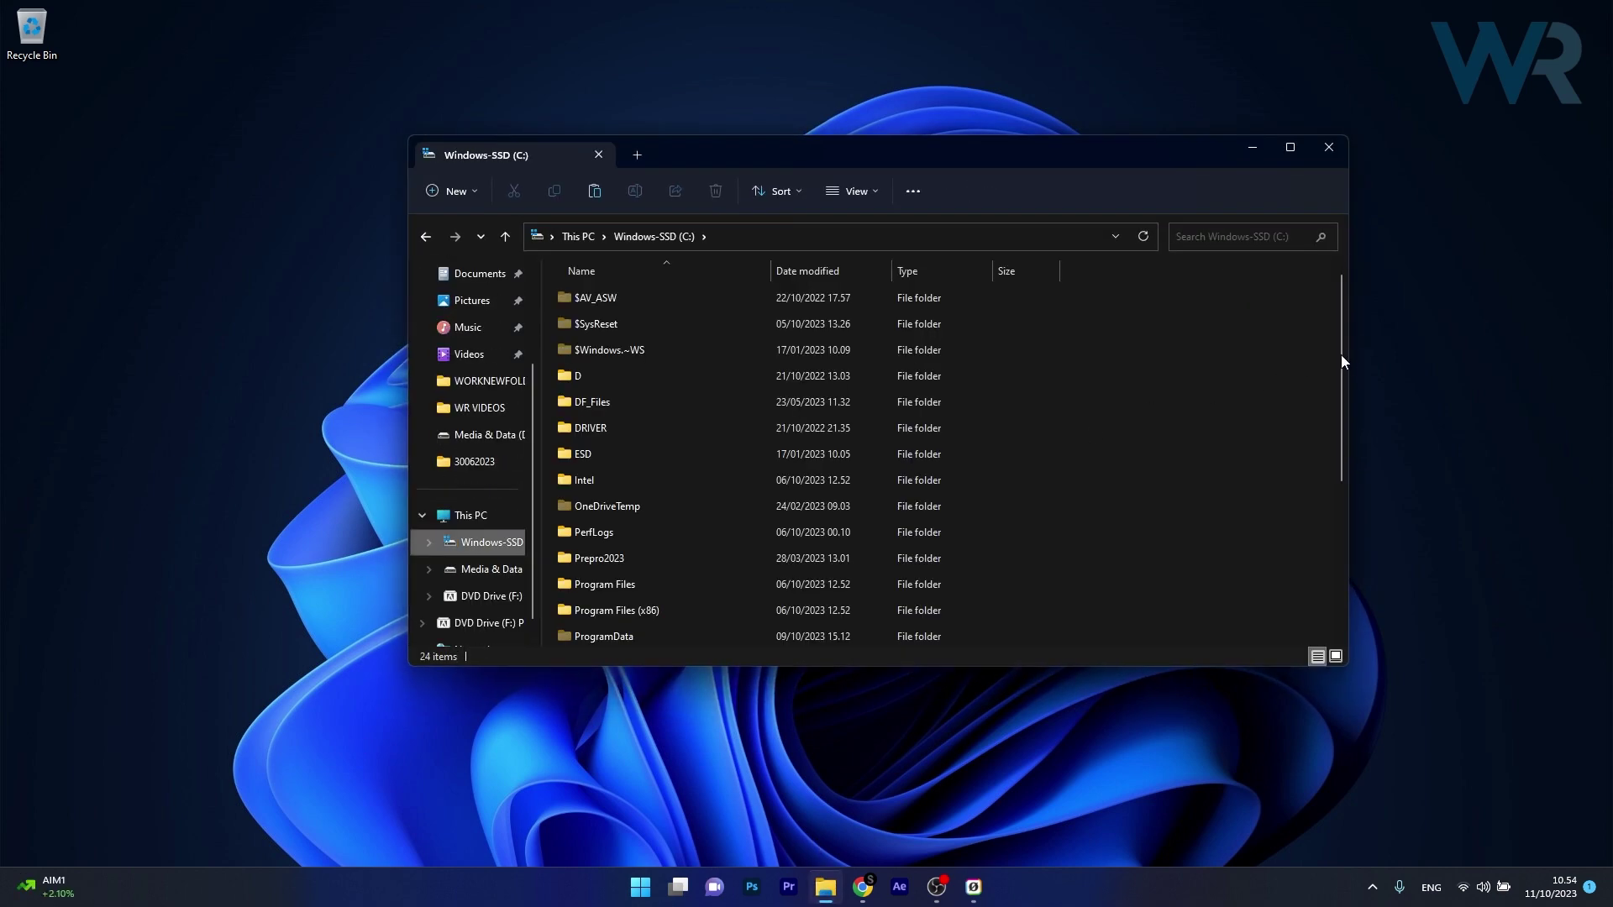
drag(1339, 364, 1335, 543)
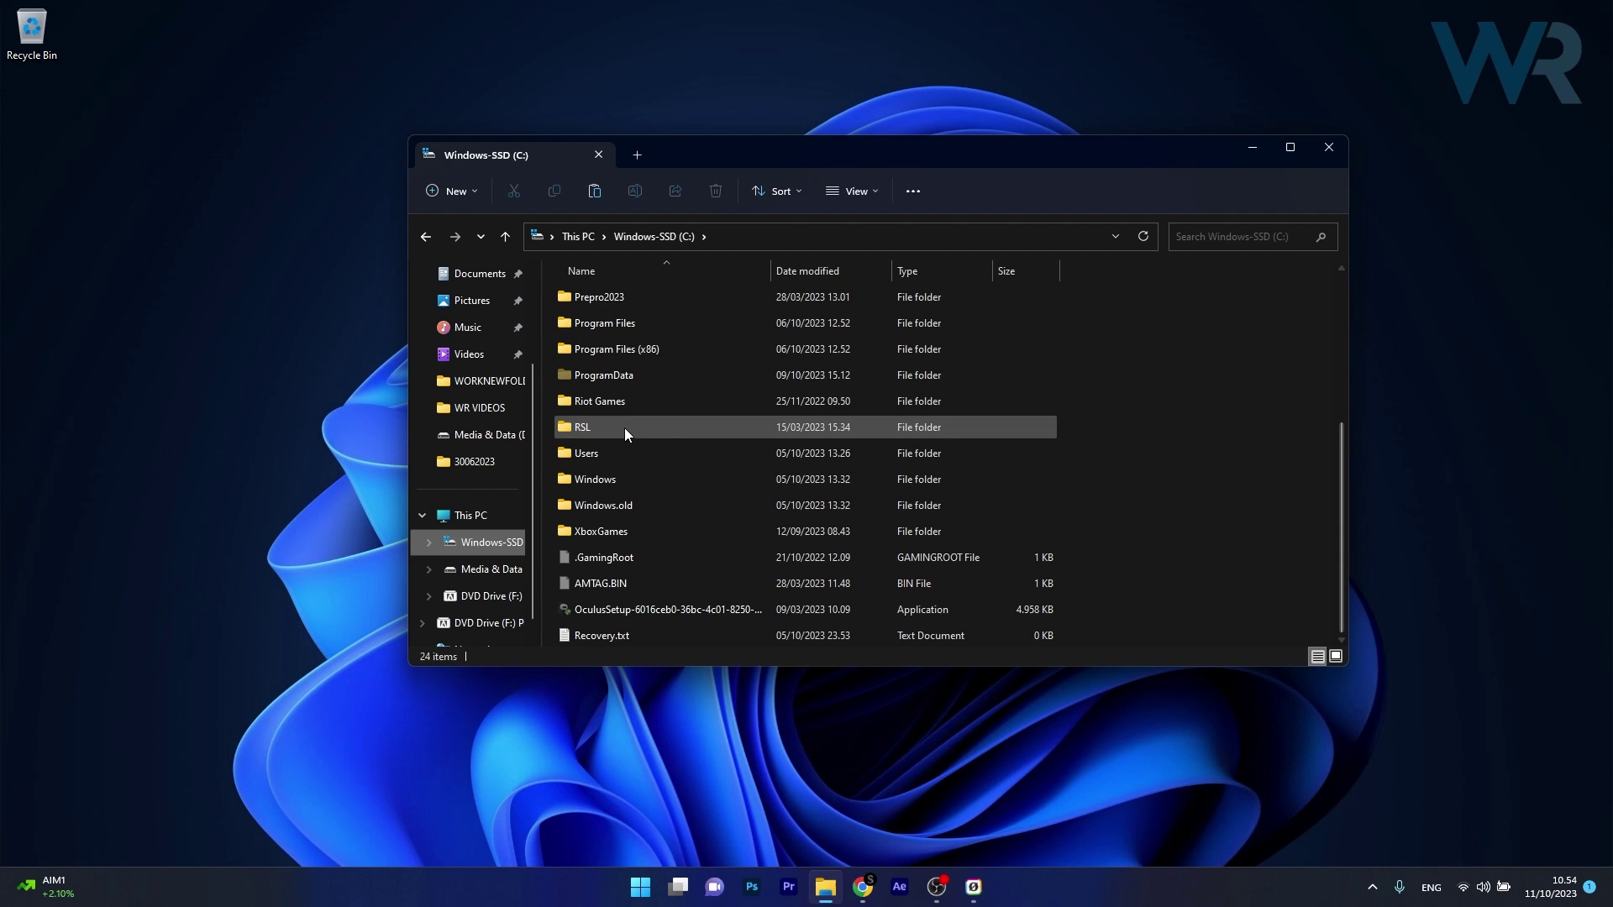
double_click(606, 457)
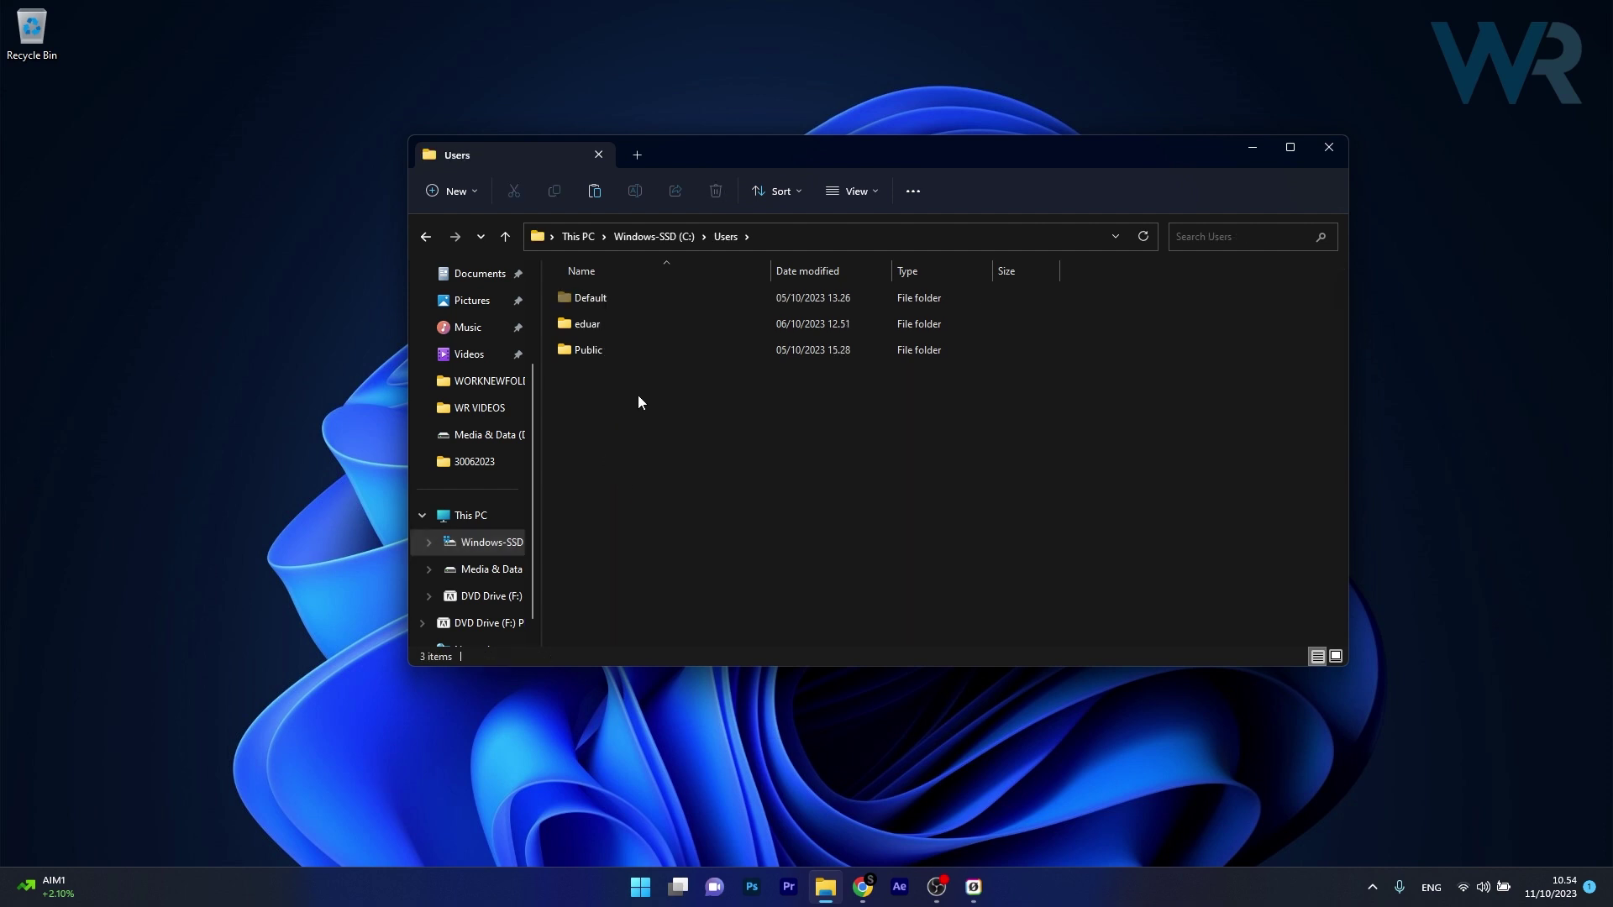
click(578, 323)
double_click(579, 325)
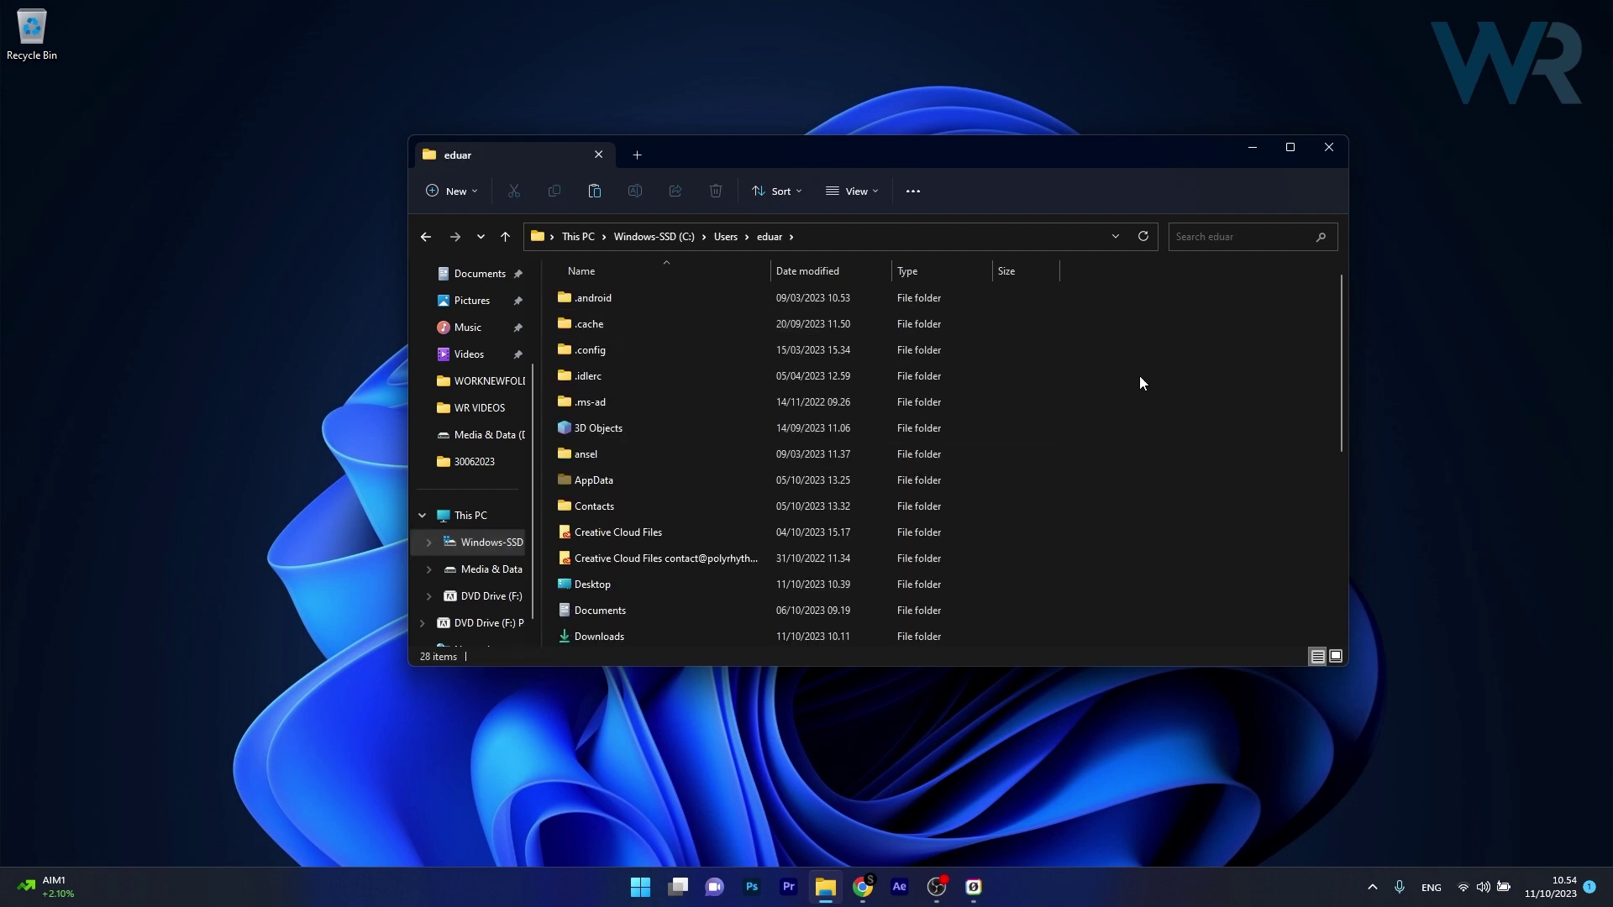
double_click(614, 477)
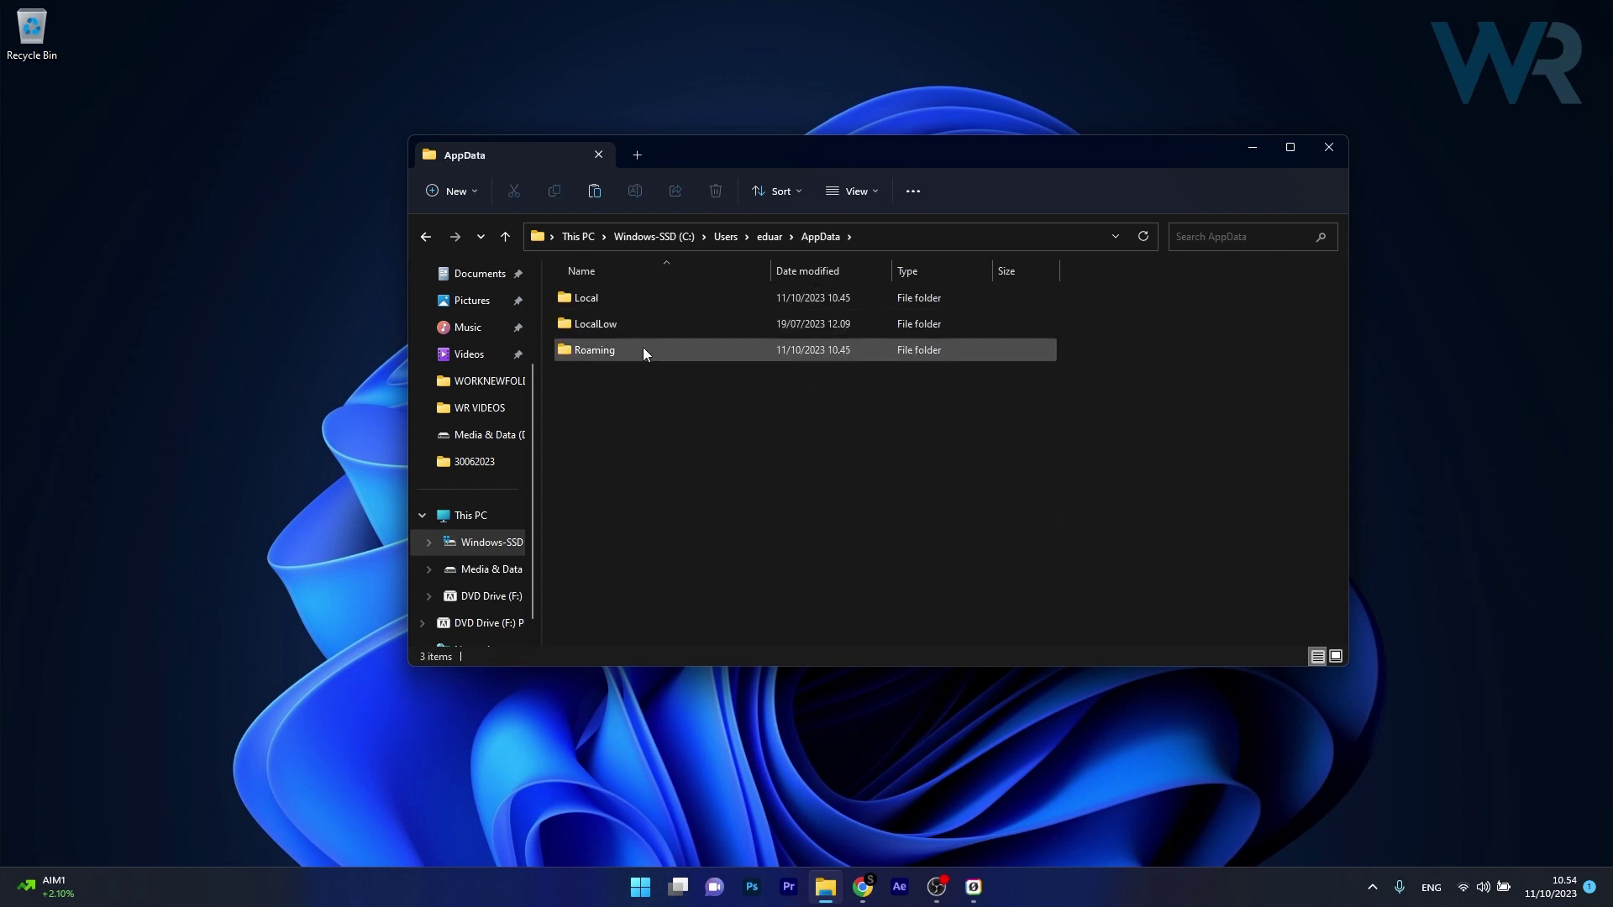
double_click(638, 299)
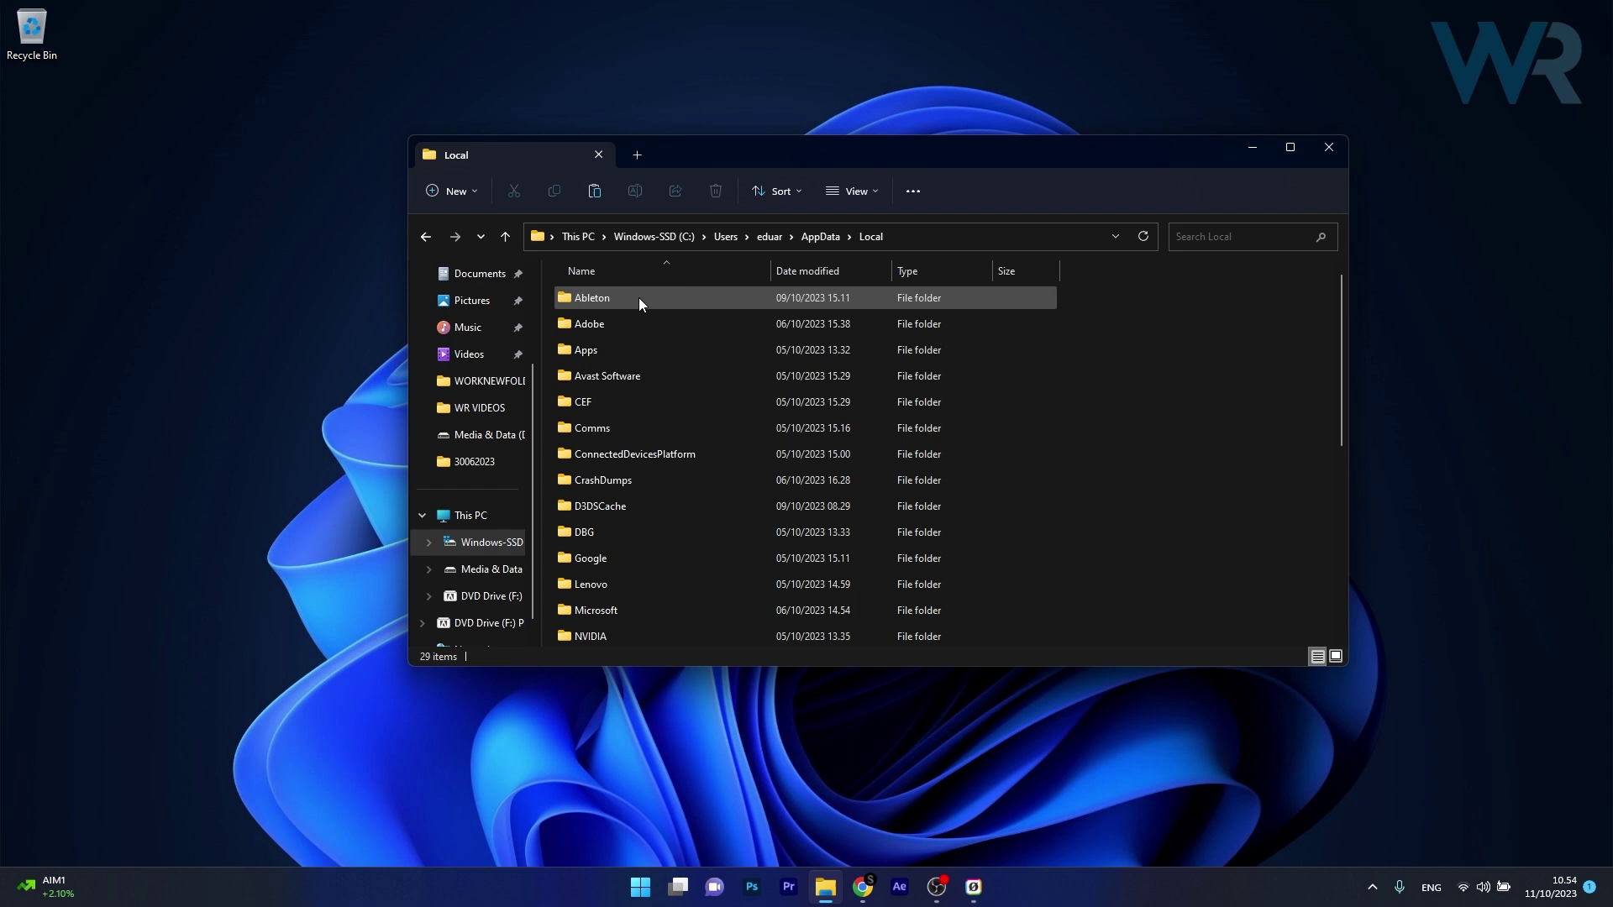
Step: Permanently delete the Origin folder in AppData\Local
drag(1341, 339, 1325, 457)
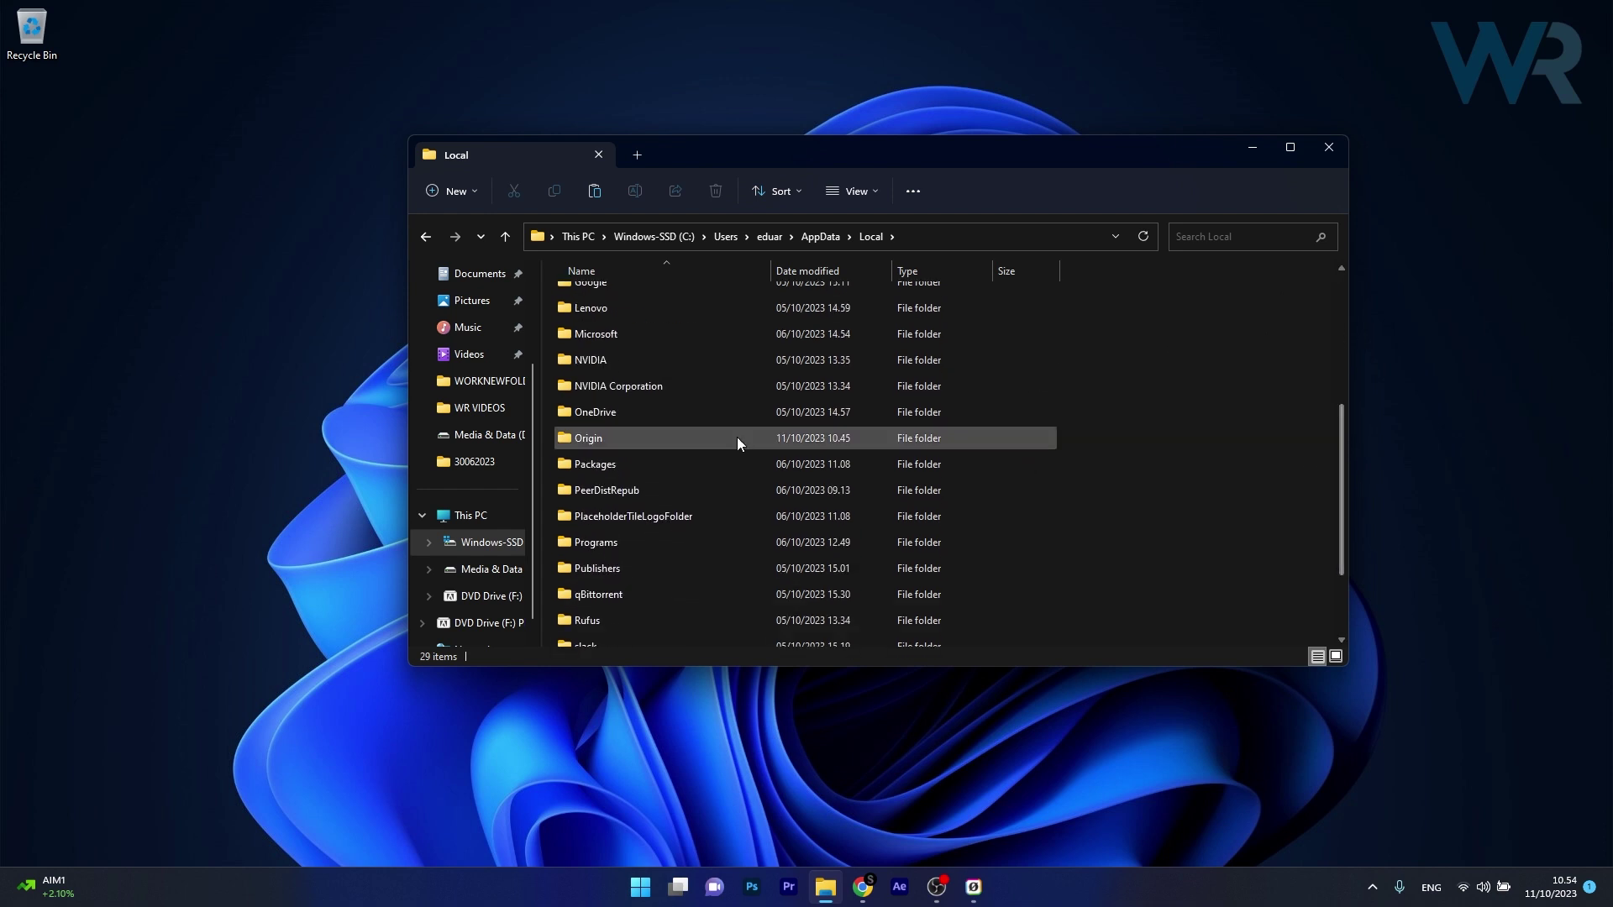
click(662, 432)
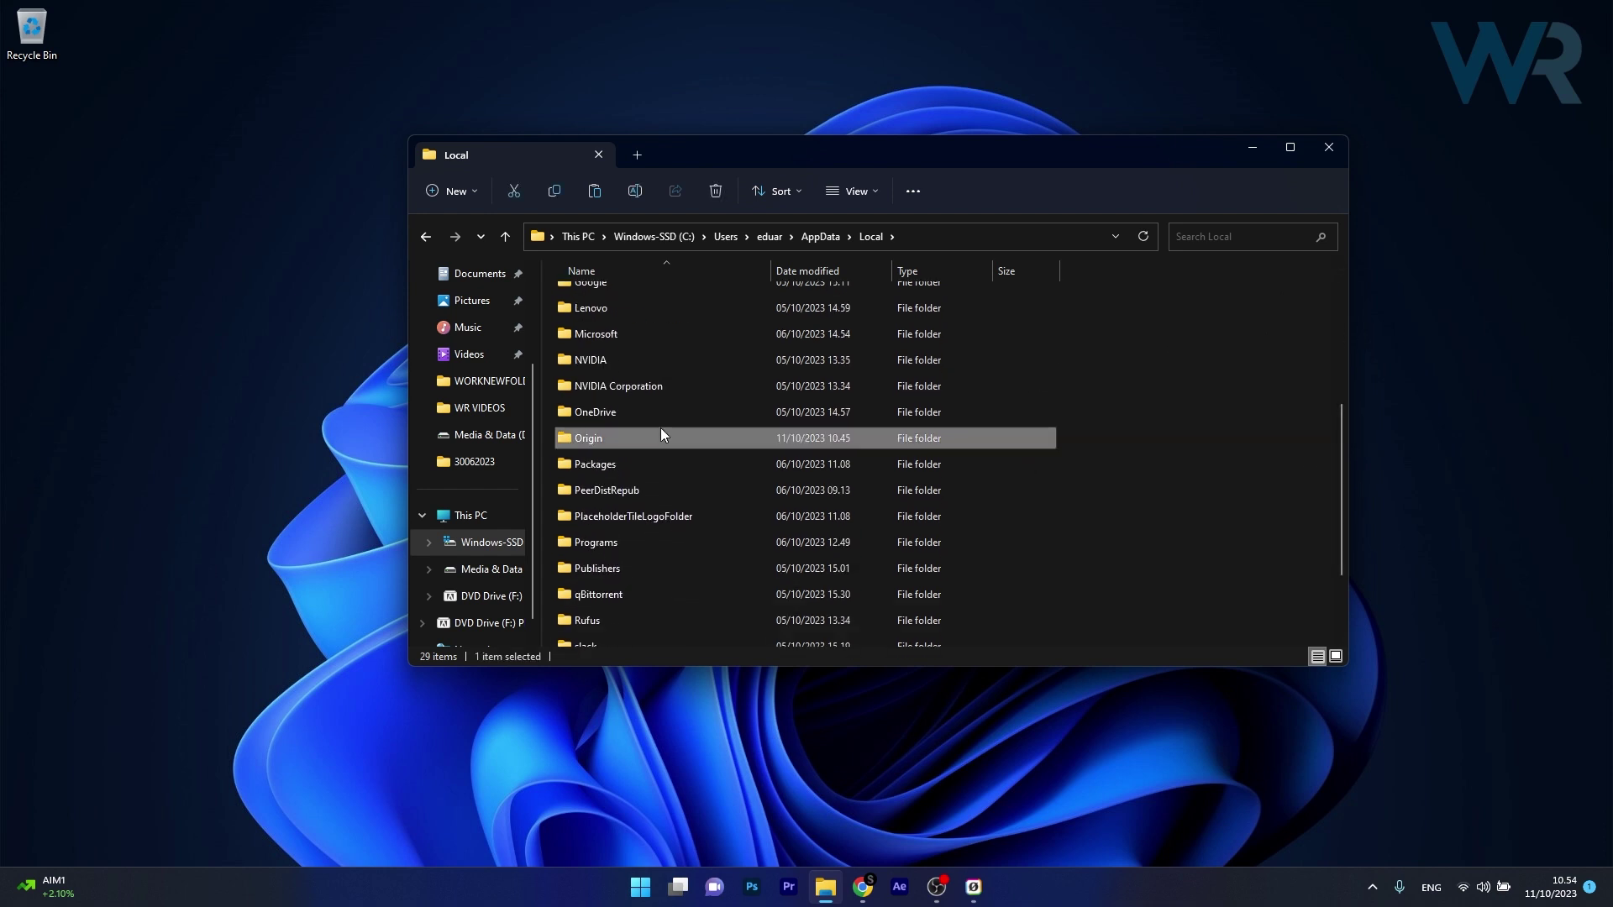
key(shift+Delete)
key(Return)
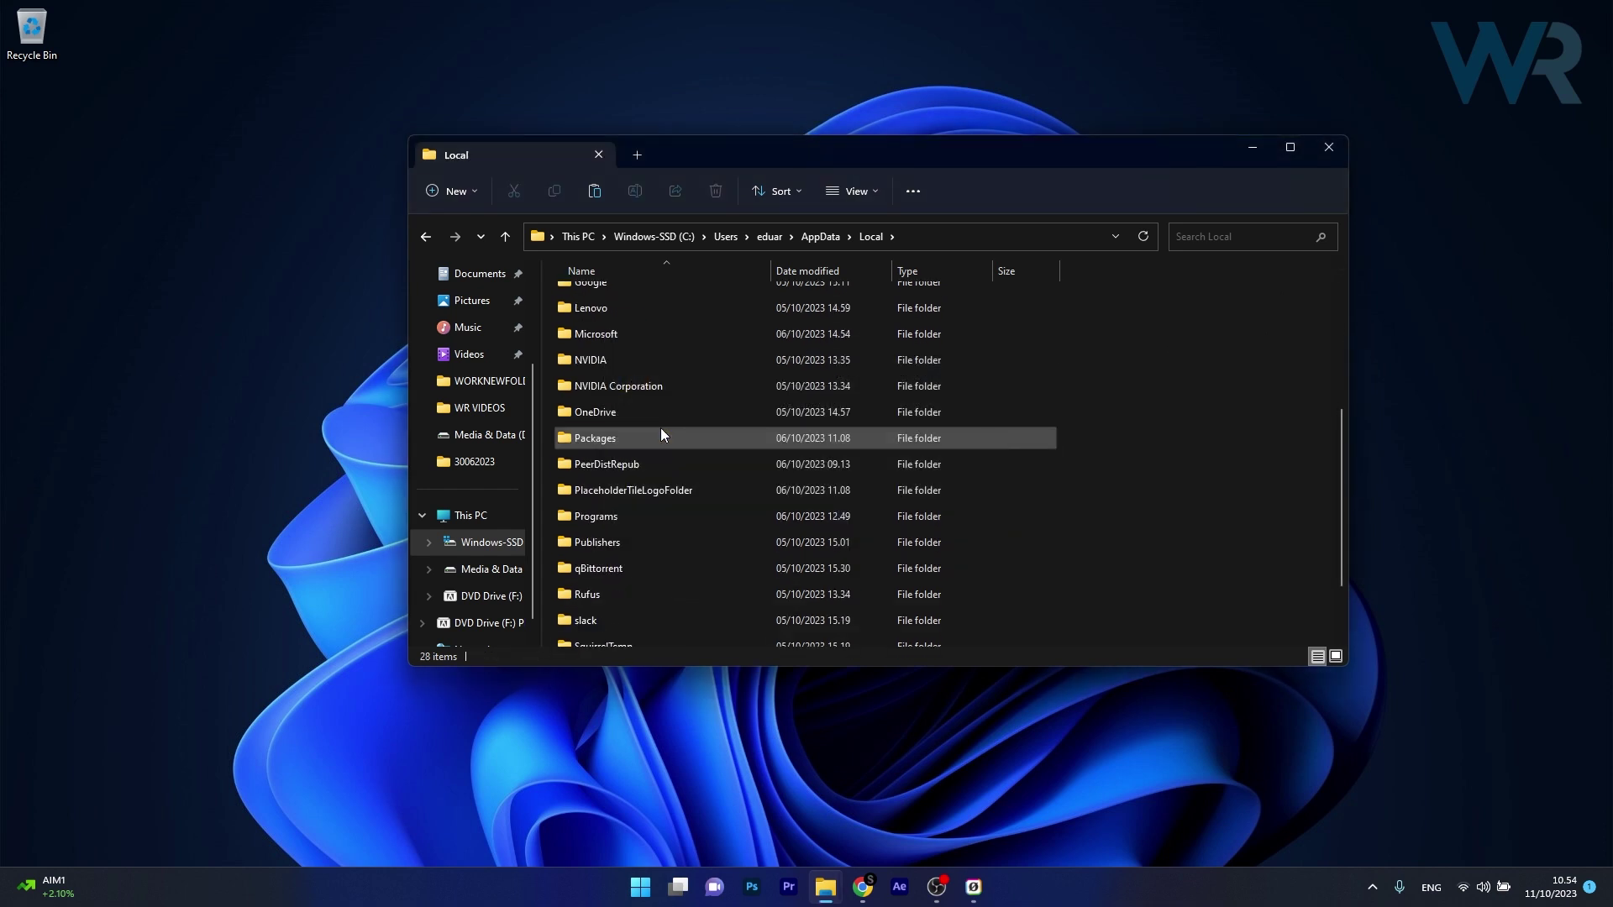
Step: Permanently delete the Origin folder in AppData\Roaming and close Explorer
click(507, 236)
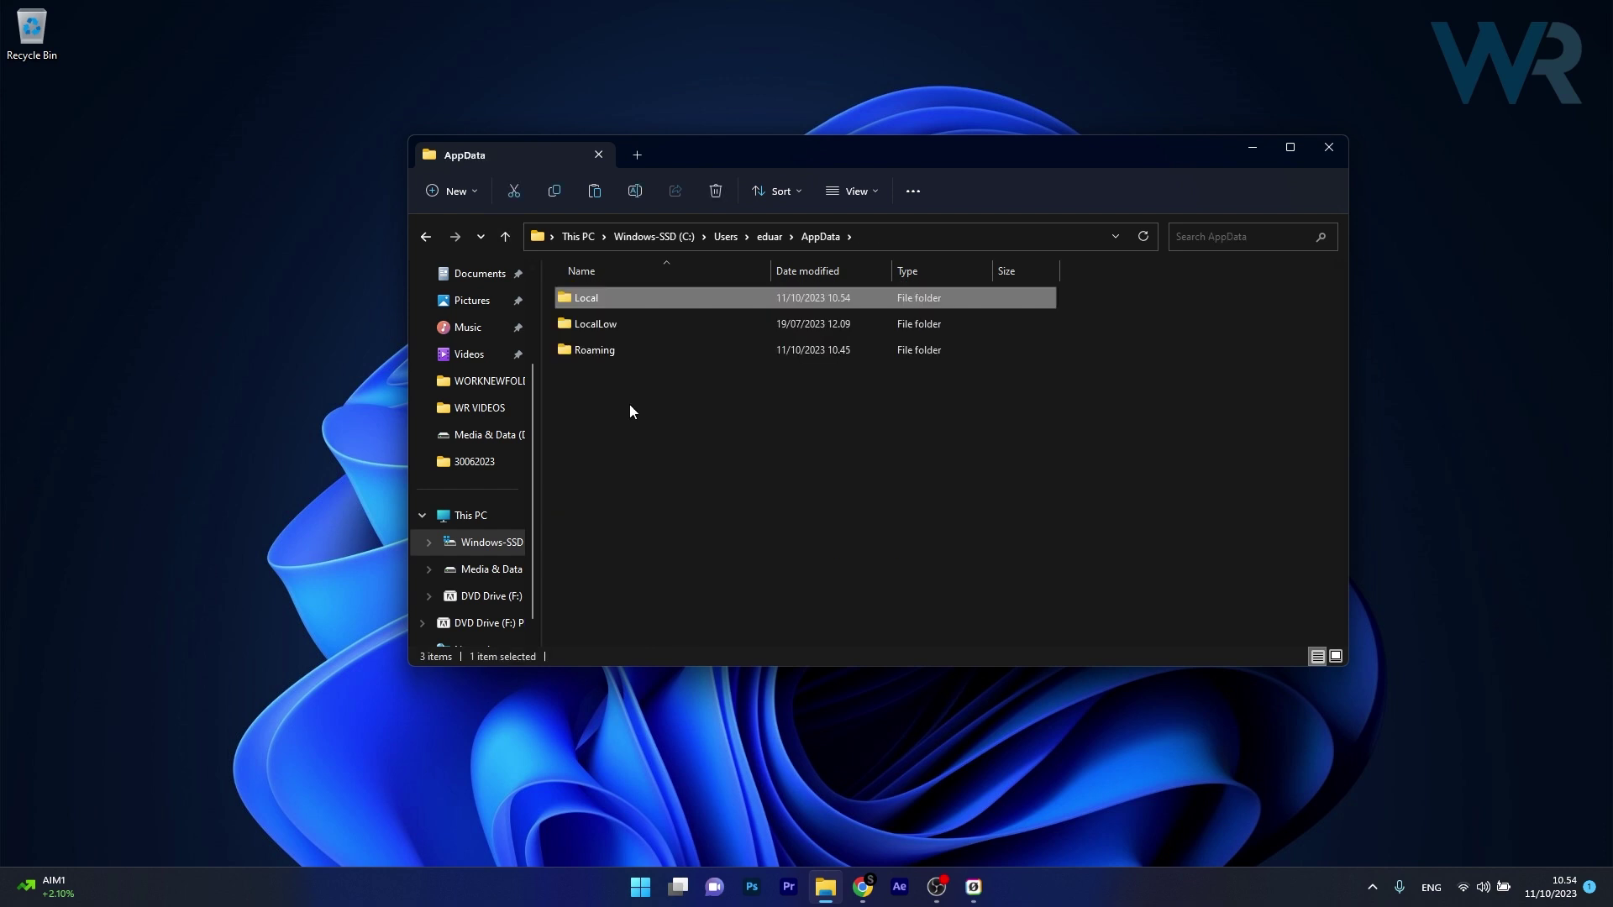
double_click(612, 351)
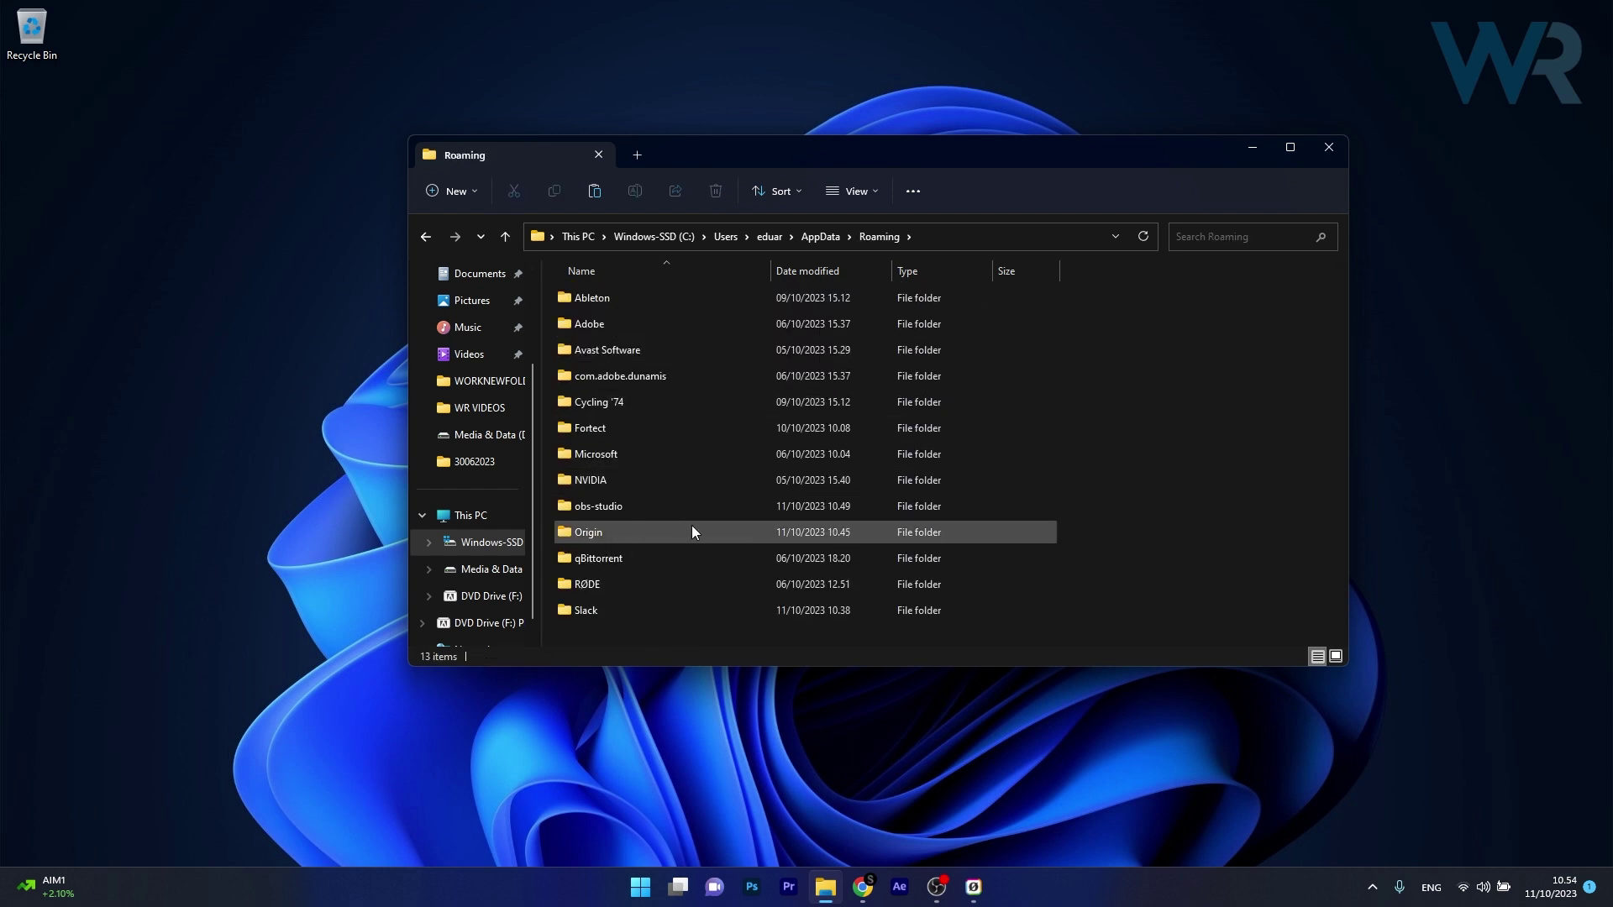
click(693, 526)
key(shift+Delete)
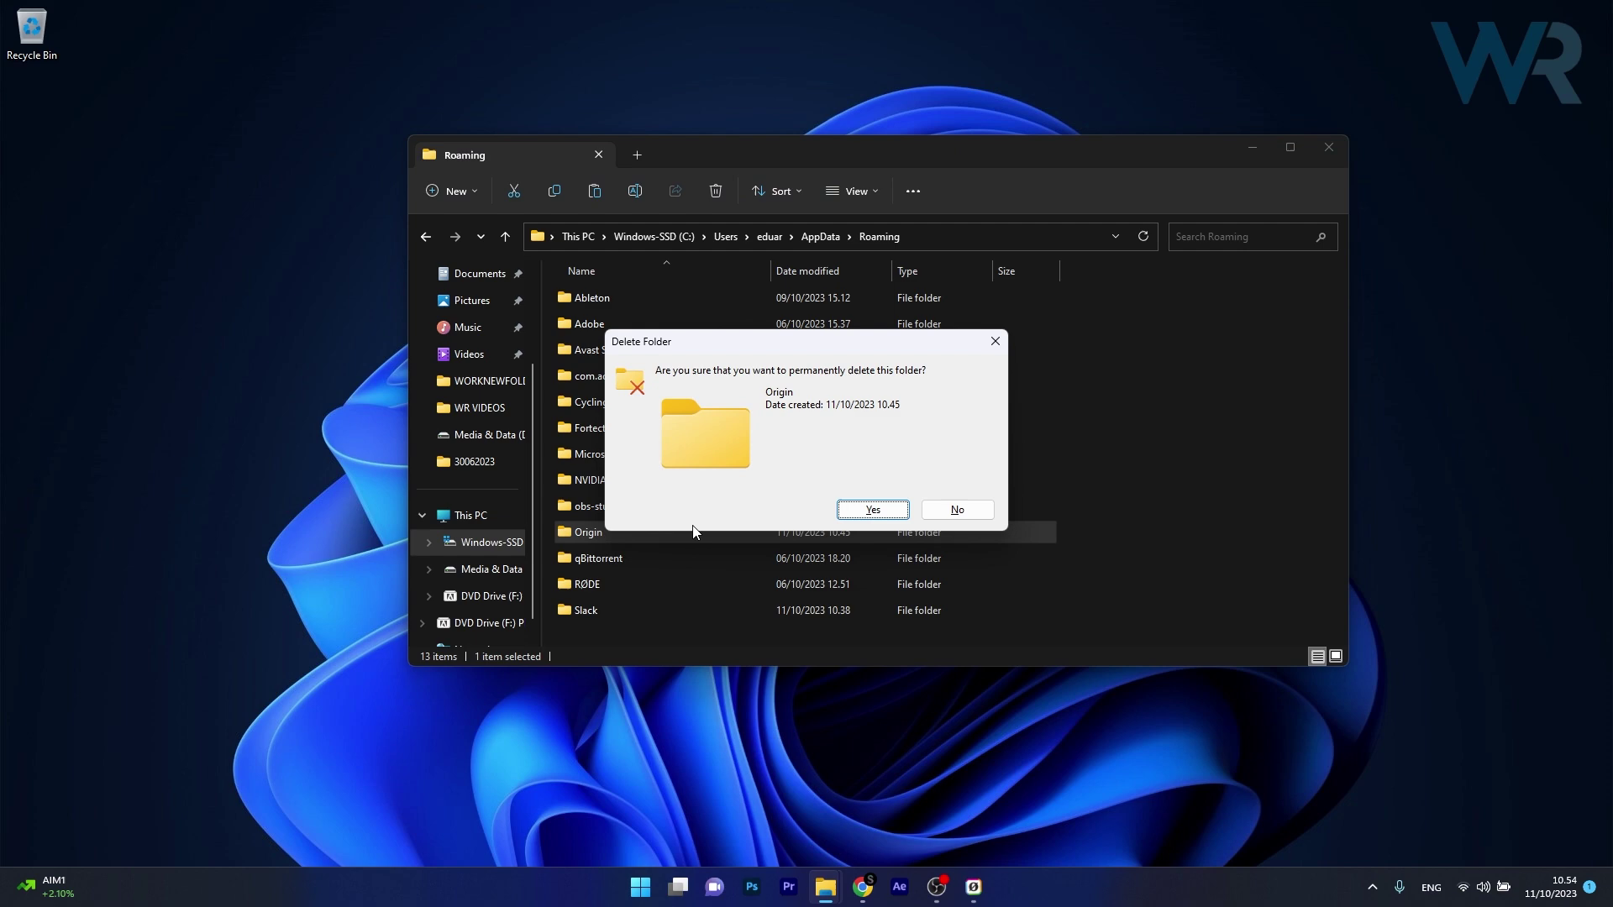
key(Return)
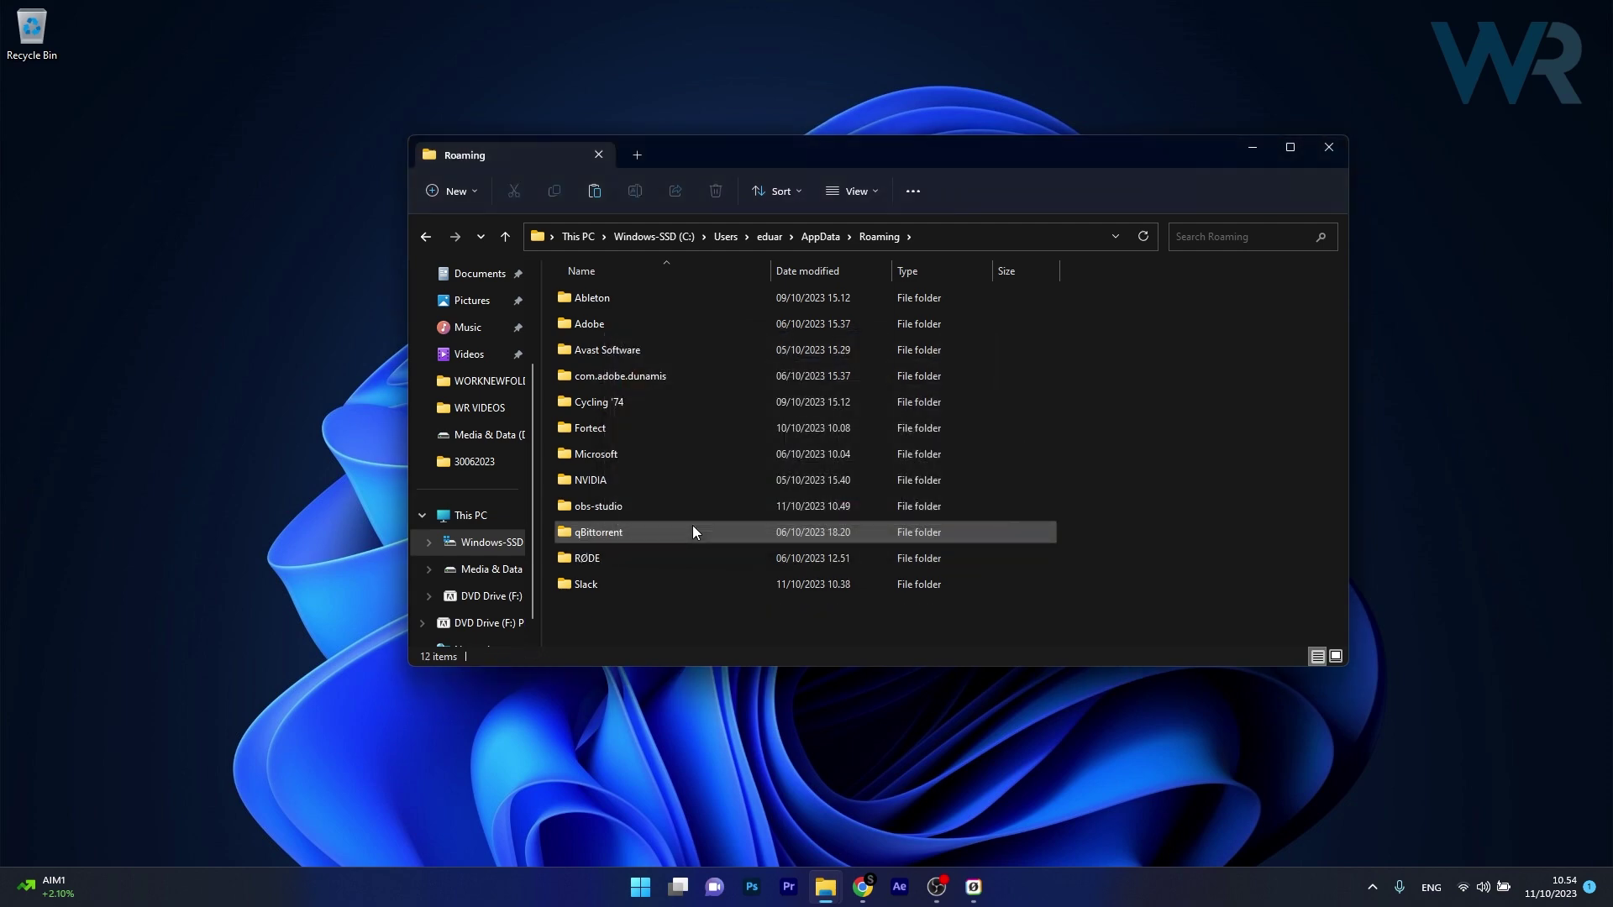
click(1332, 151)
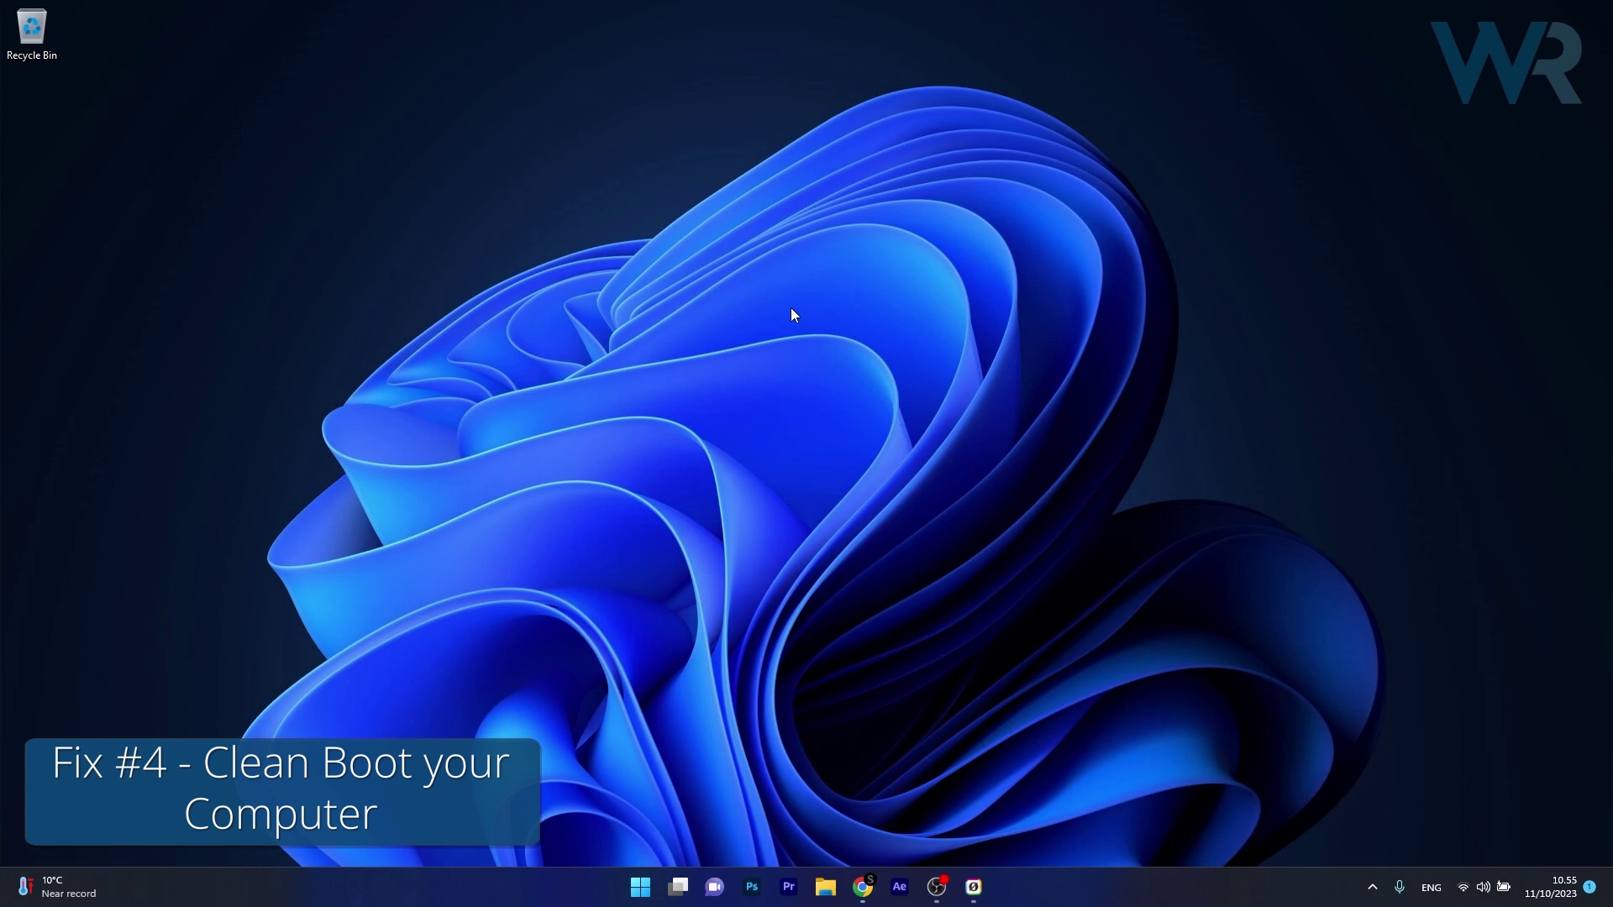
Step: Launch System Configuration by searching msconfig from the Start menu
click(642, 887)
text(msconfig)
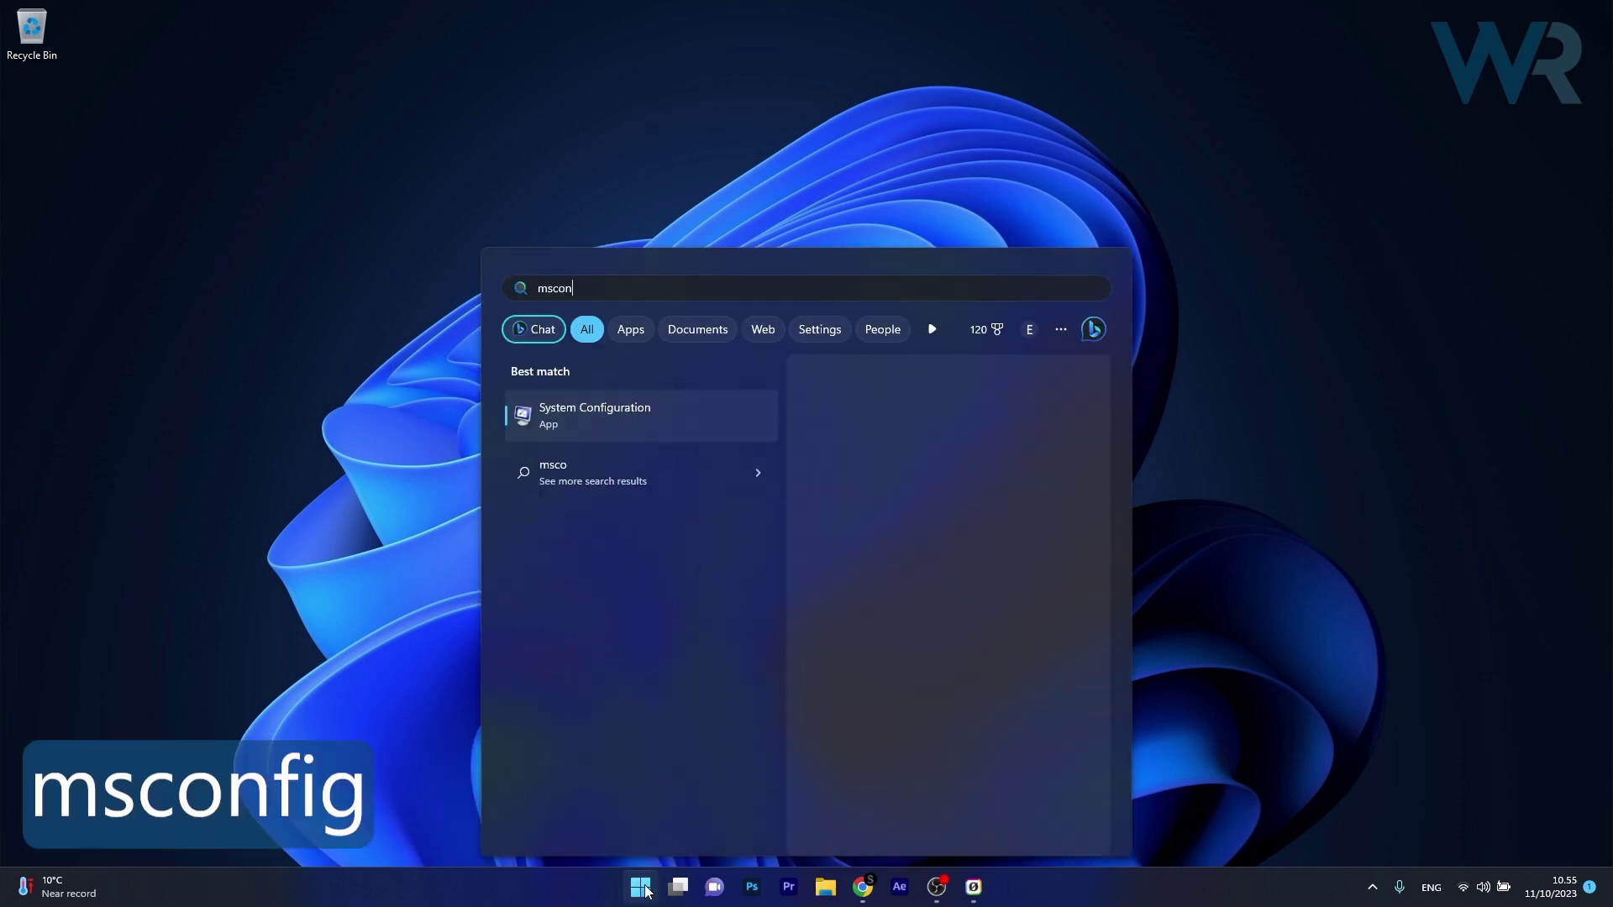
click(637, 416)
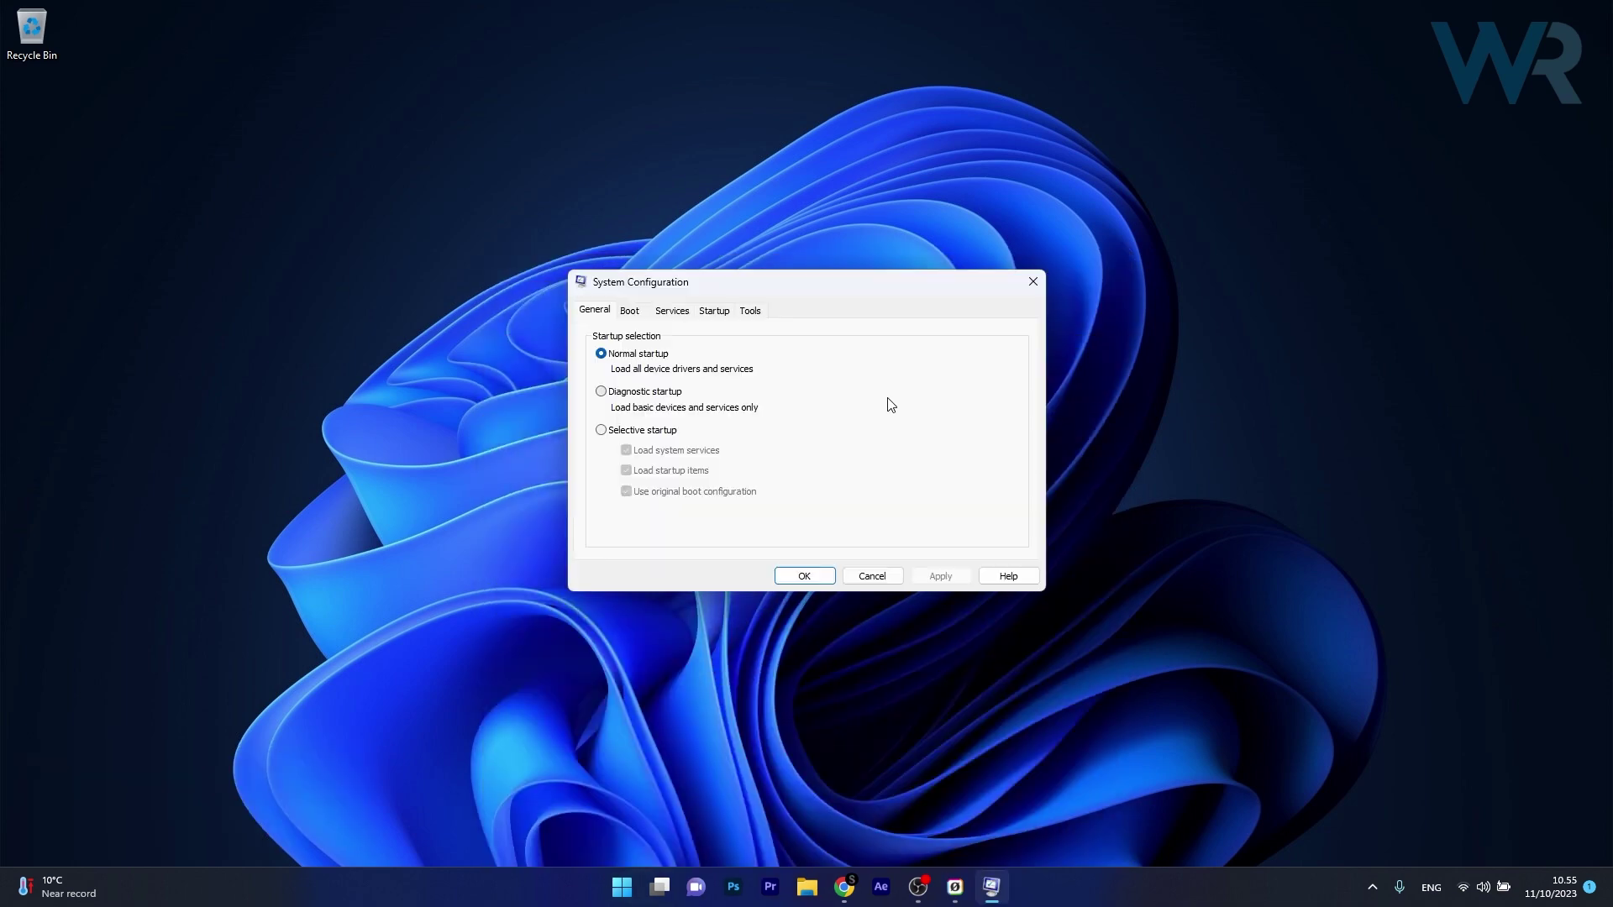
Step: Hide all Microsoft services, disable all remaining services, and close System Configuration
click(672, 311)
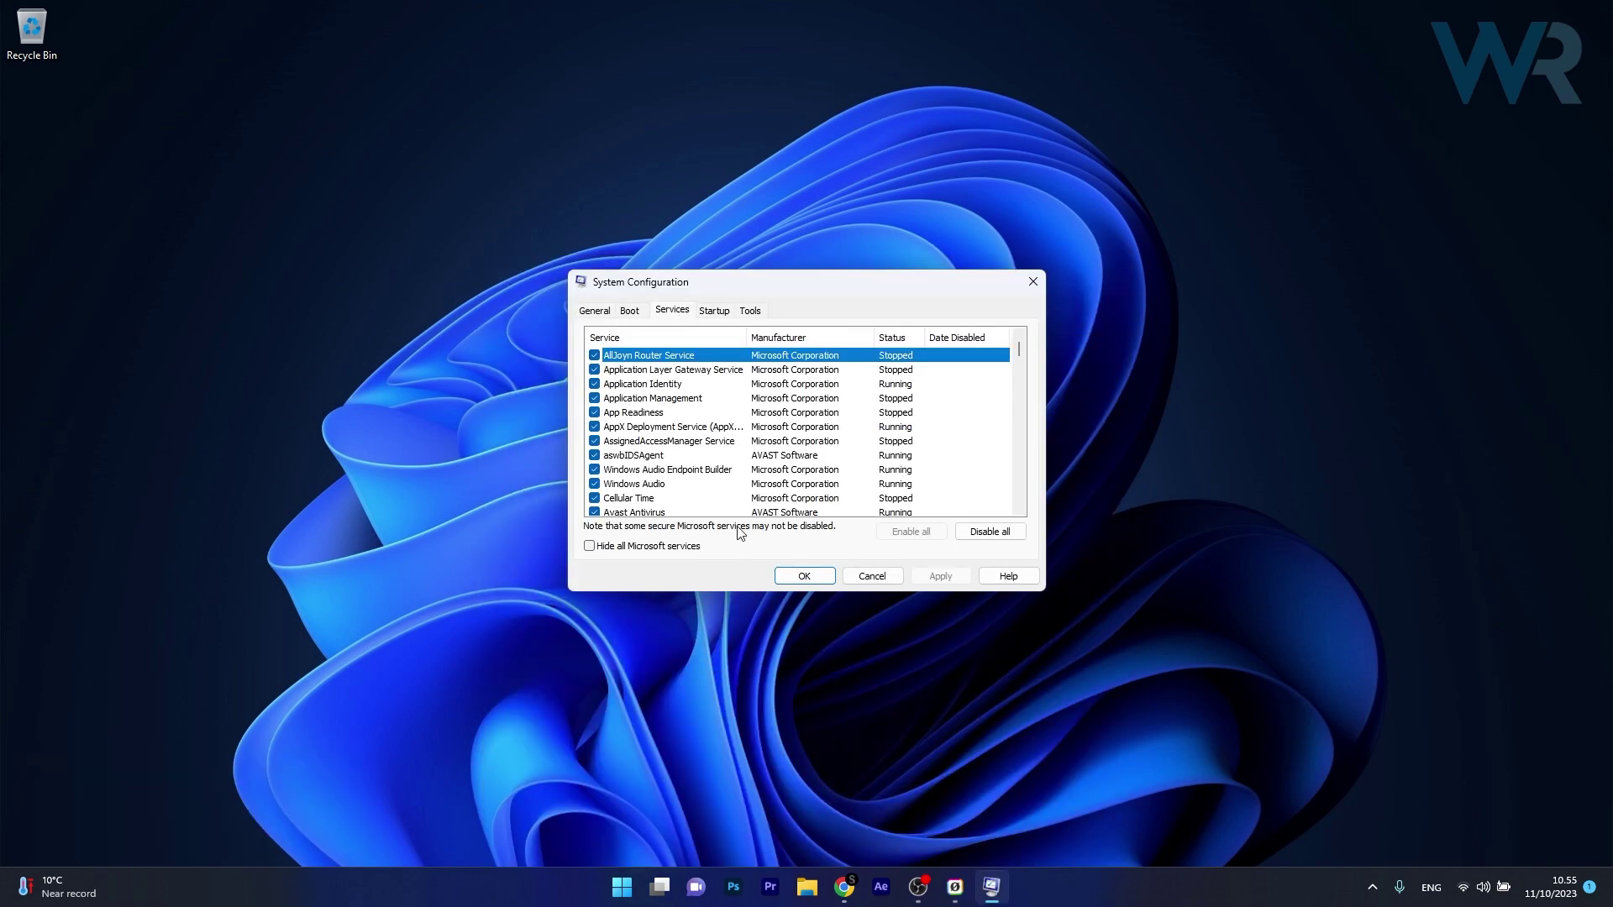
click(589, 547)
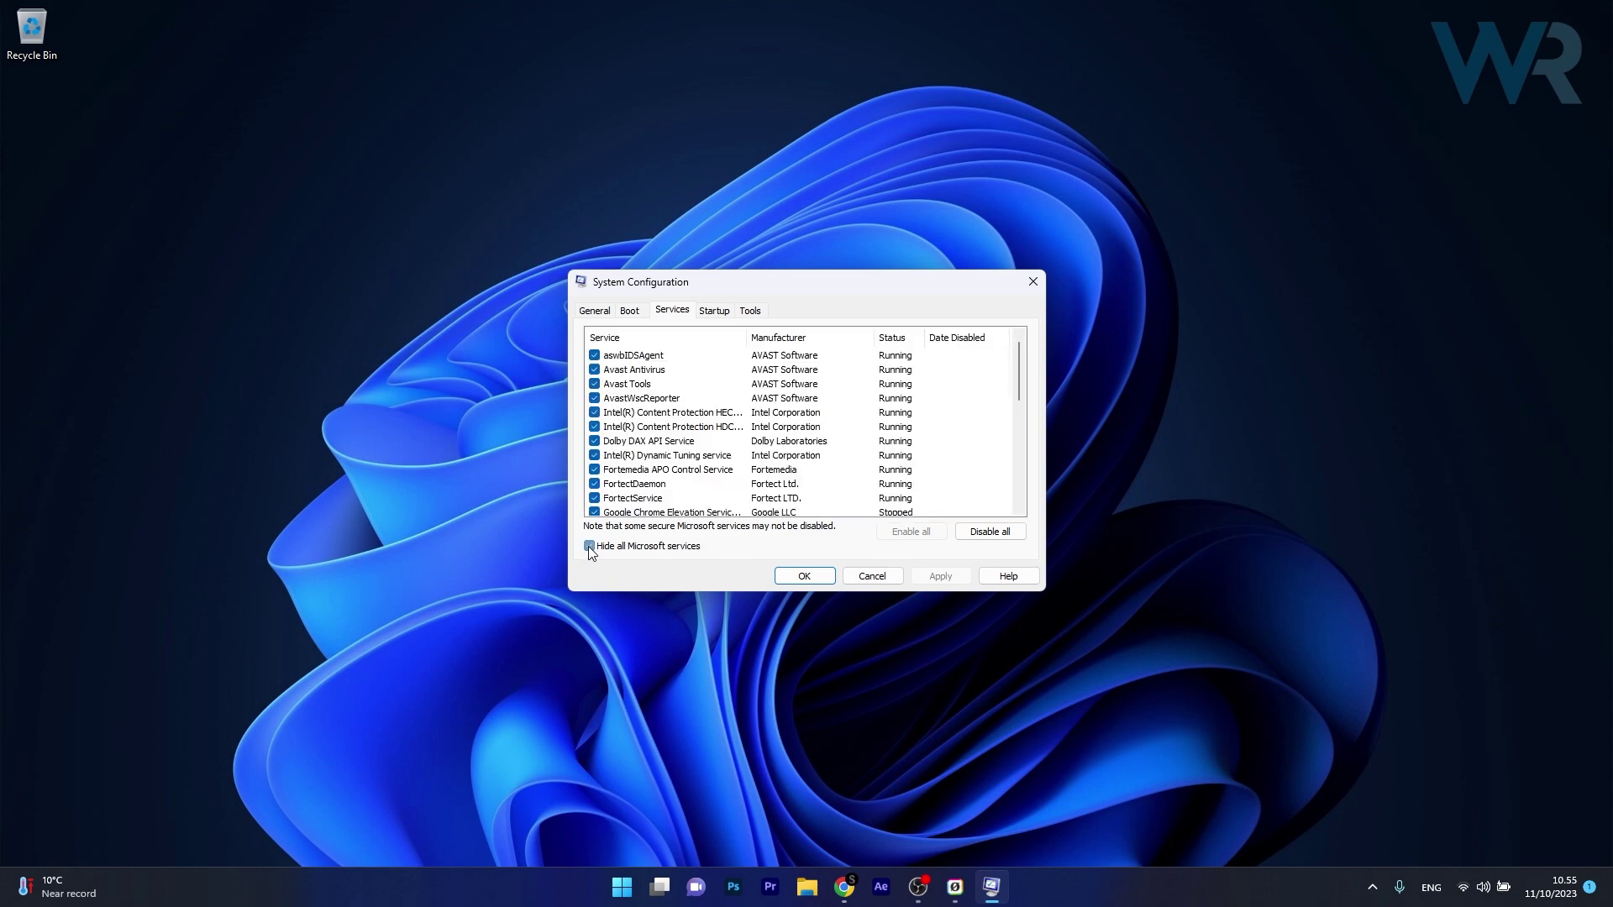
click(991, 533)
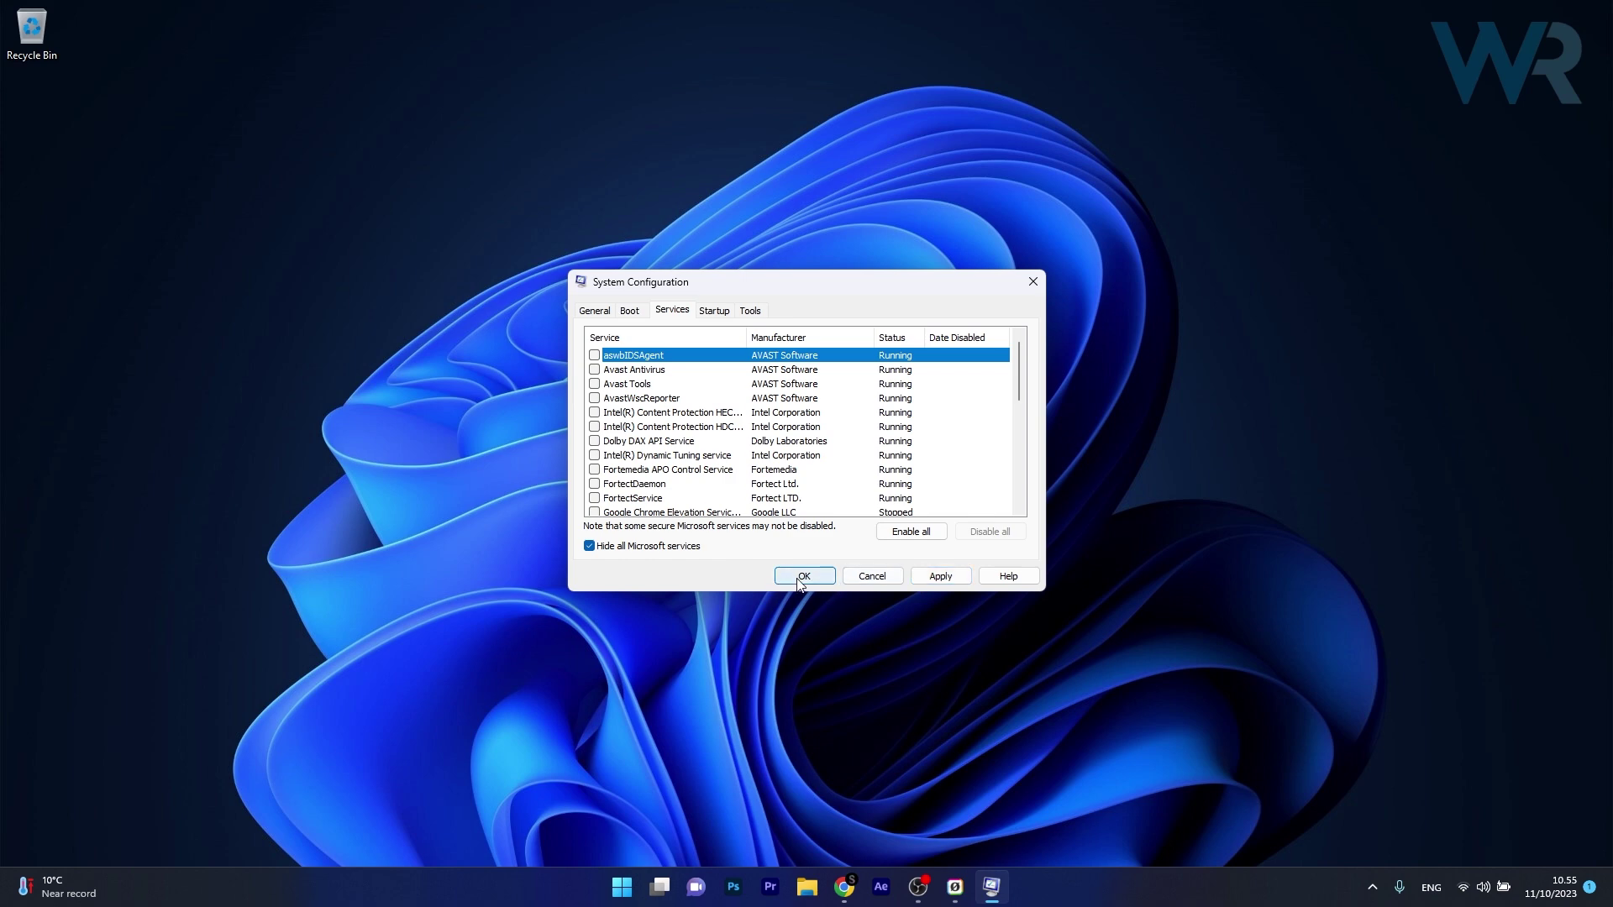
click(874, 576)
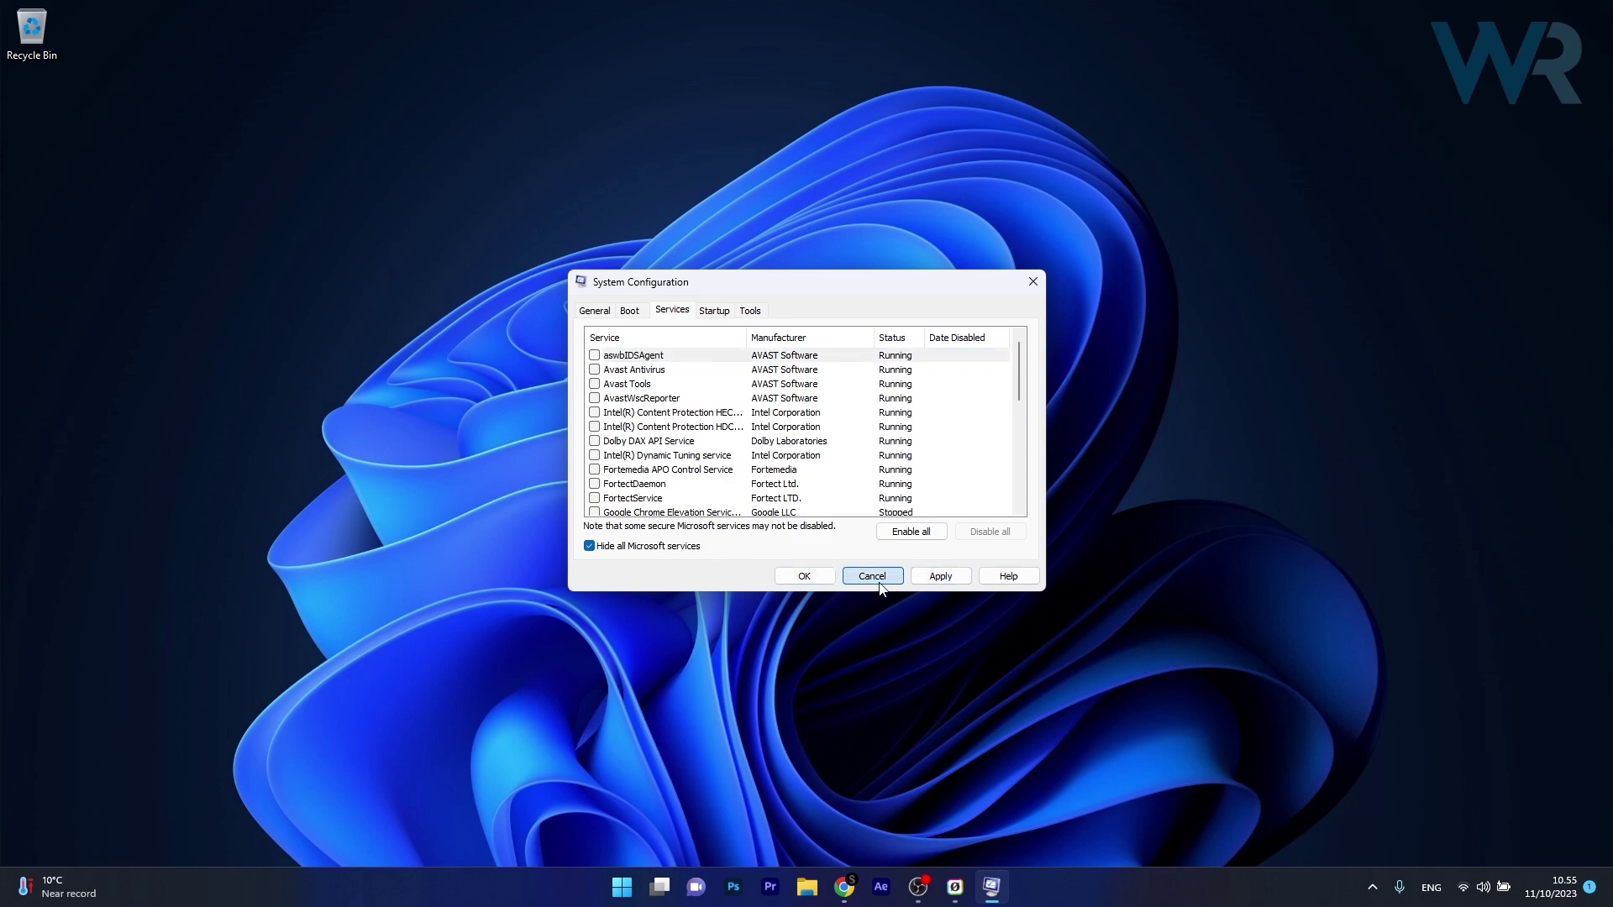